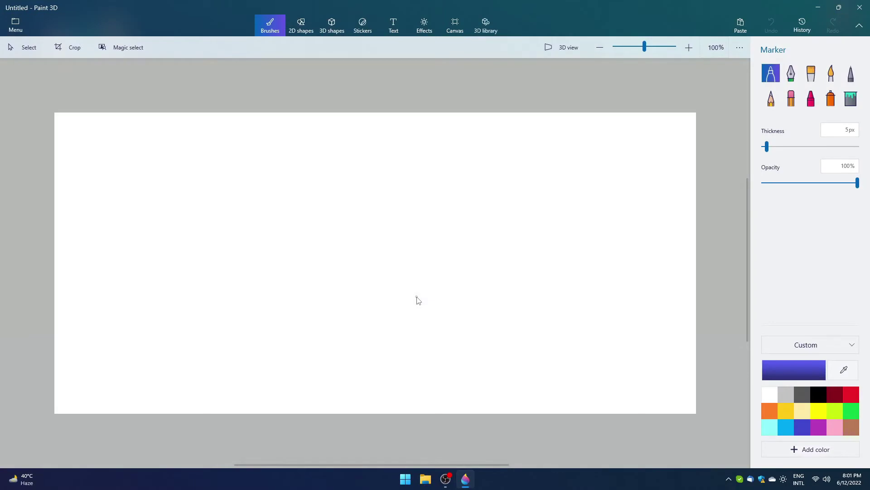
# - Open the canvas settings and set the canvas height to 720 px
pyautogui.click(738, 51)
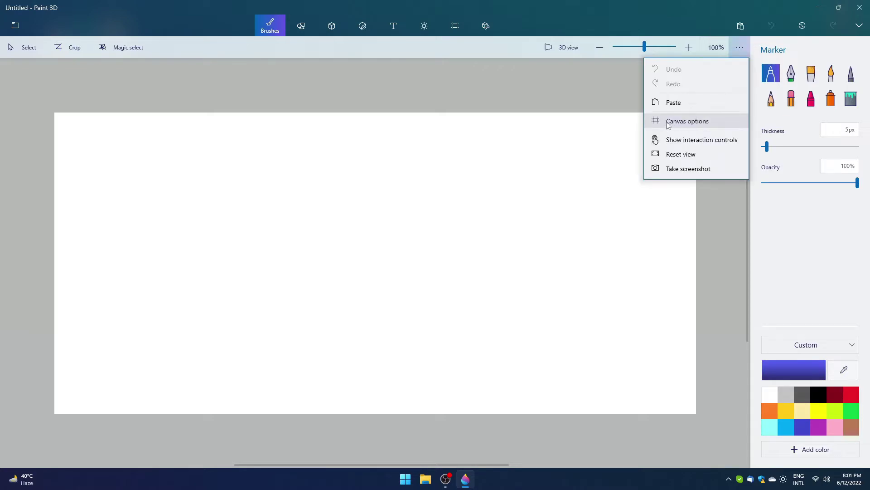
pyautogui.click(534, 84)
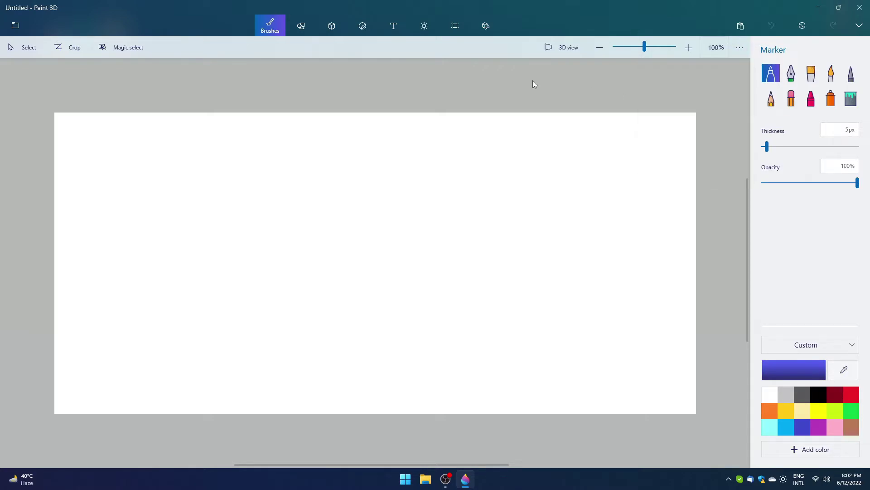
pyautogui.click(455, 26)
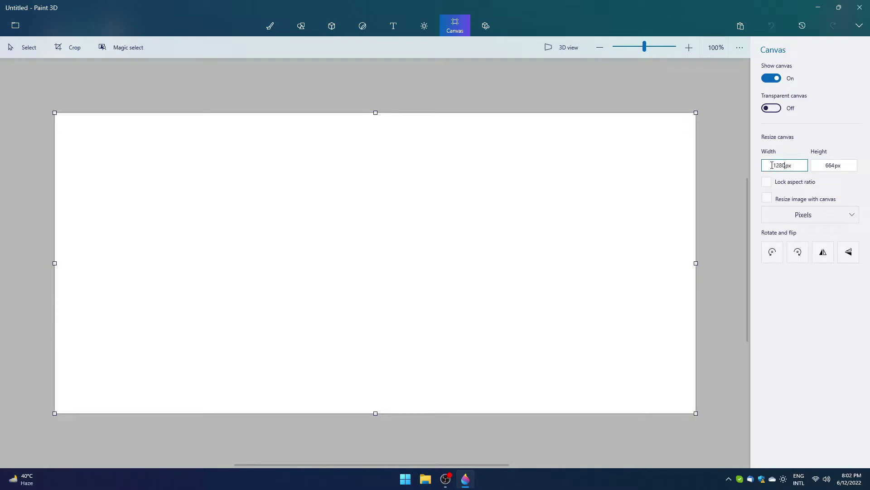
pyautogui.press('Tab')
pyautogui.write('72')
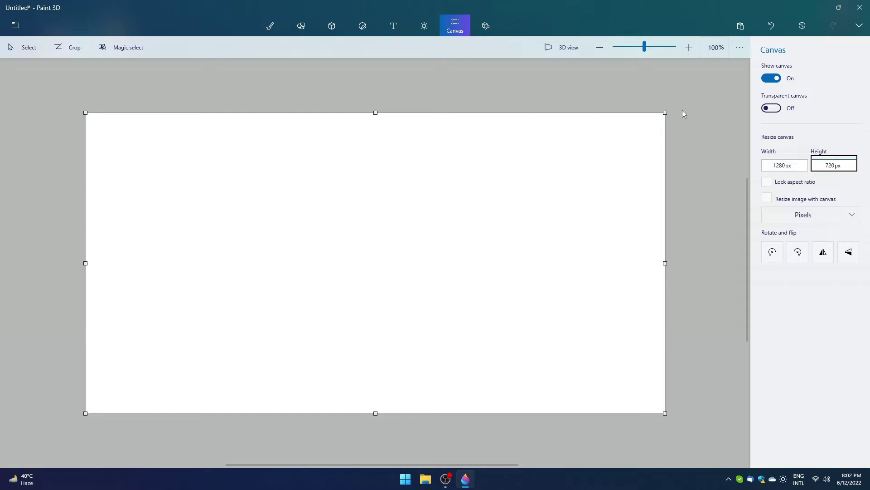
# - Lock the aspect ratio, enable image resizing, and shrink the canvas to 1034×582 px
pyautogui.click(788, 183)
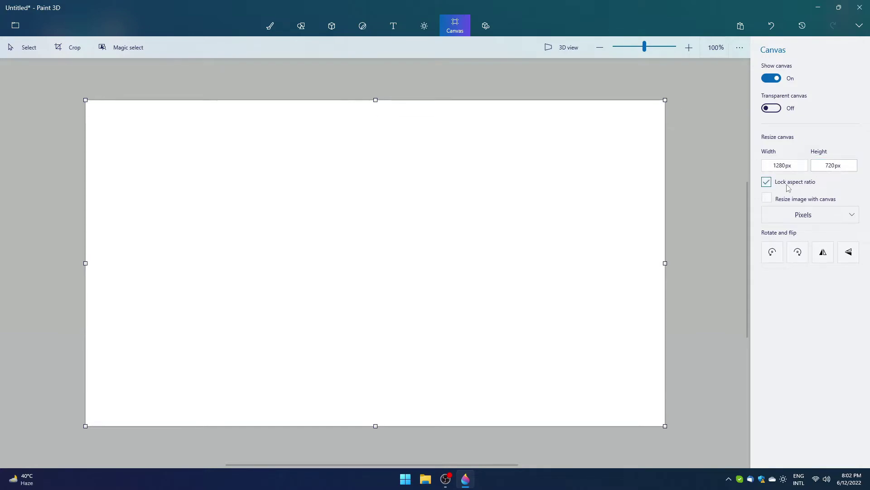
pyautogui.click(780, 202)
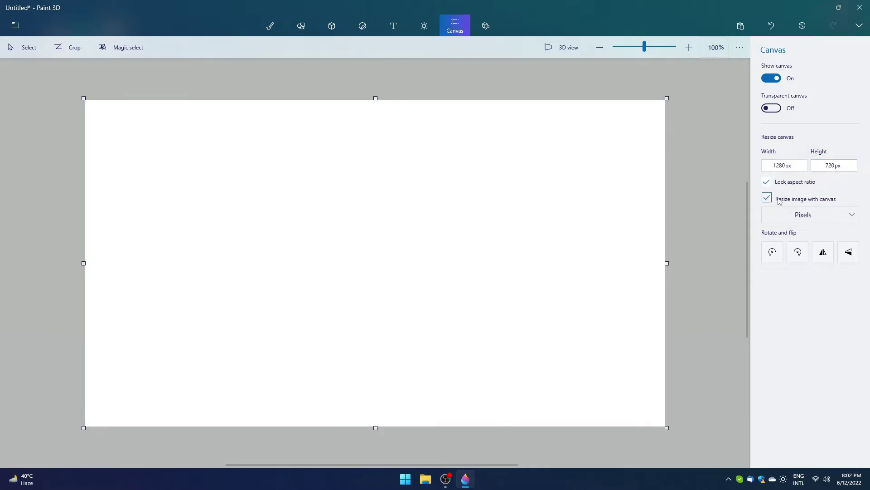
pyautogui.moveTo(671, 100); pyautogui.dragTo(616, 102)
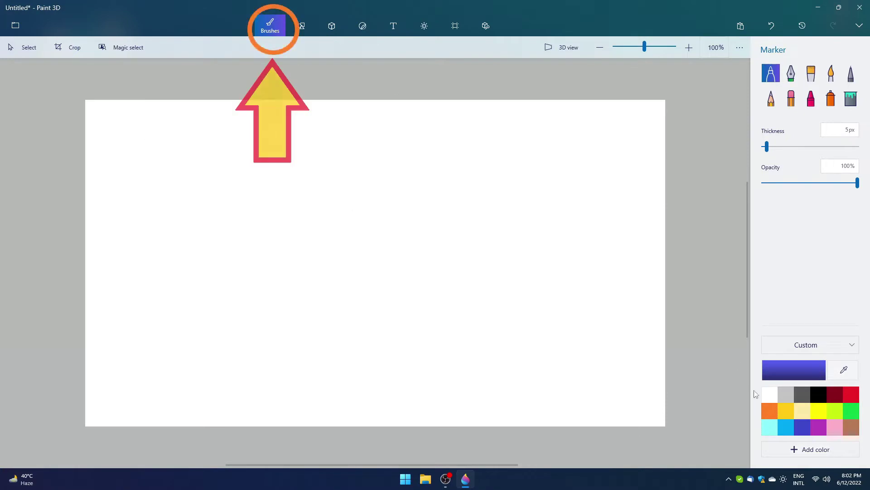
# - Draw a yellow marker wave, then burgundy calligraphy curves at 11px and lower opacity
pyautogui.click(818, 410)
pyautogui.moveTo(149, 162); pyautogui.dragTo(166, 255)
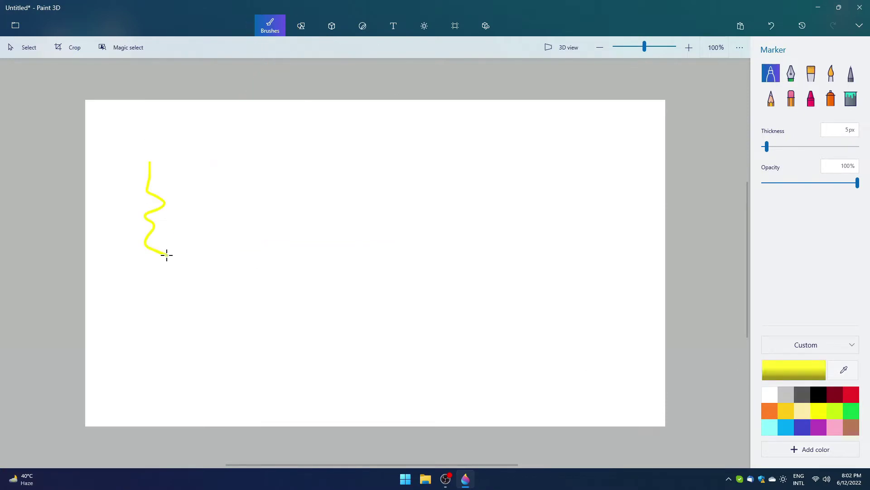
pyautogui.click(791, 73)
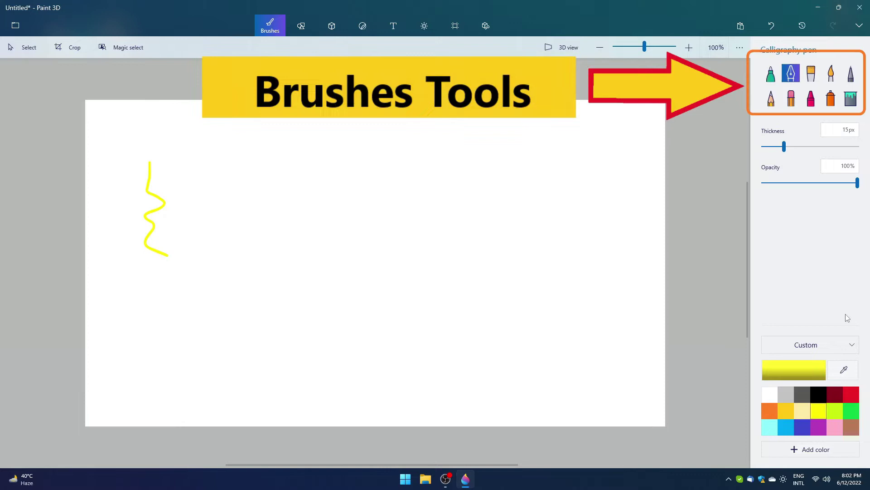
pyautogui.click(838, 395)
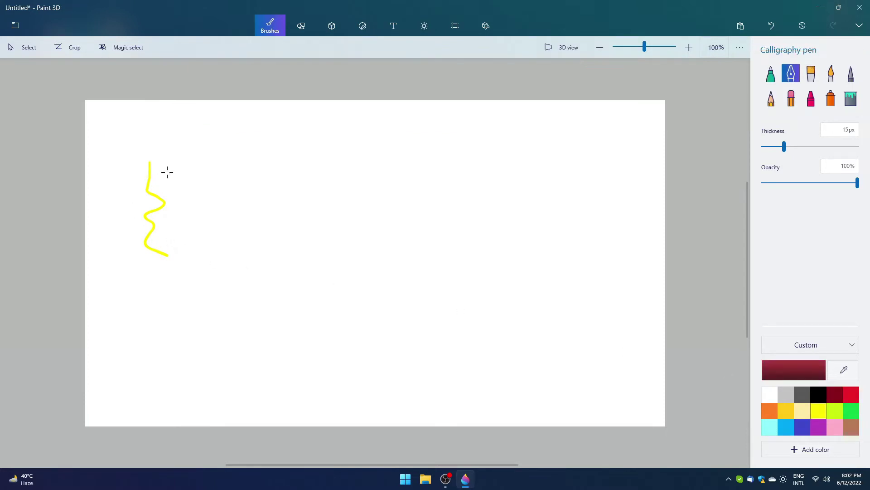
pyautogui.moveTo(183, 170); pyautogui.dragTo(193, 228)
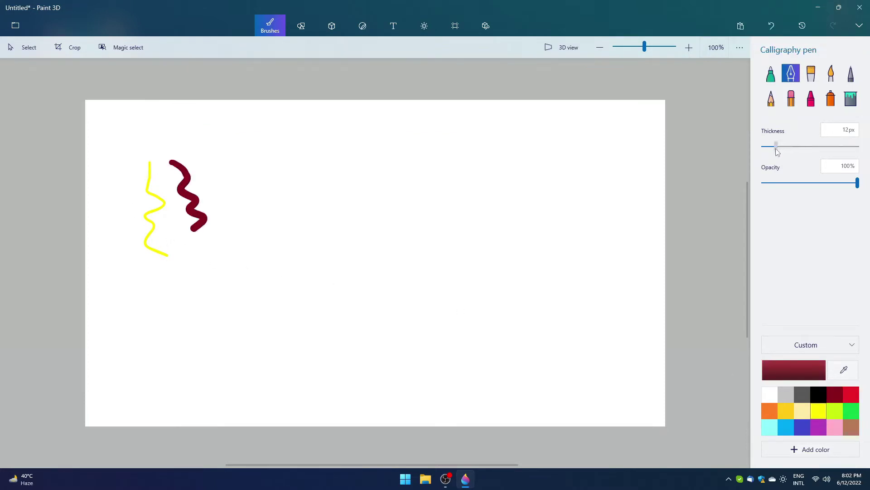
pyautogui.moveTo(778, 151); pyautogui.dragTo(772, 146)
pyautogui.moveTo(183, 268); pyautogui.dragTo(186, 286)
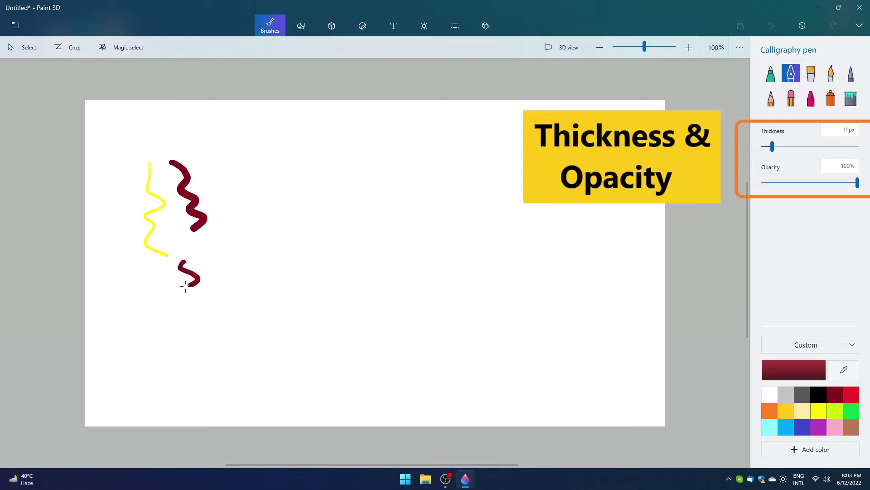
pyautogui.moveTo(857, 182); pyautogui.dragTo(852, 188)
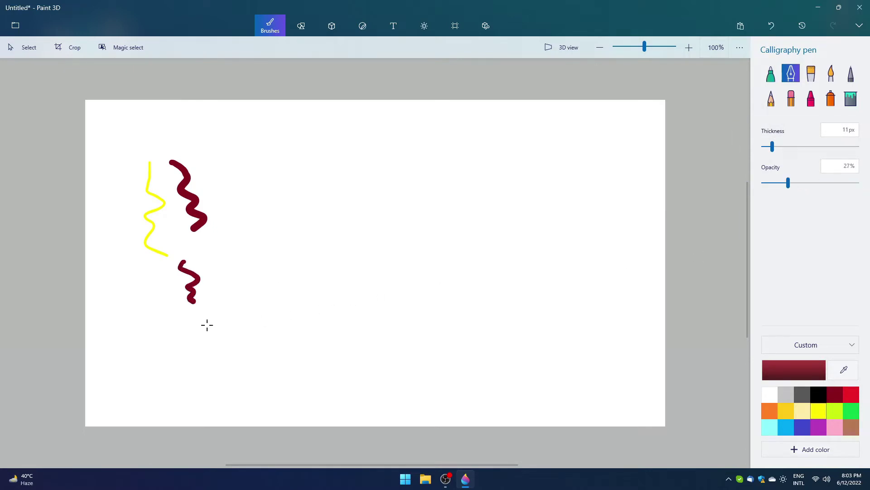
pyautogui.moveTo(188, 339); pyautogui.dragTo(190, 360)
# - Paint a small dab and a zigzag with the oil brush at 18px
pyautogui.click(811, 73)
pyautogui.moveTo(264, 155); pyautogui.dragTo(267, 225)
pyautogui.moveTo(804, 146); pyautogui.dragTo(771, 146)
pyautogui.click(259, 251)
pyautogui.moveTo(268, 254); pyautogui.dragTo(262, 323)
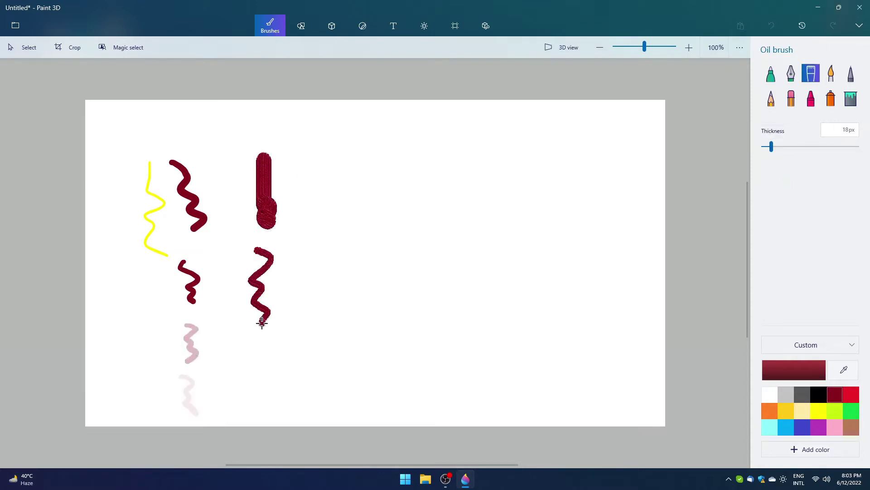
# - Paint watercolor strokes, widening the brush to 117px for a broad bottom patch
pyautogui.click(838, 77)
pyautogui.moveTo(287, 157)
pyautogui.mouseDown()
pyautogui.moveTo(316, 193)
pyautogui.moveTo(326, 237)
pyautogui.mouseUp()
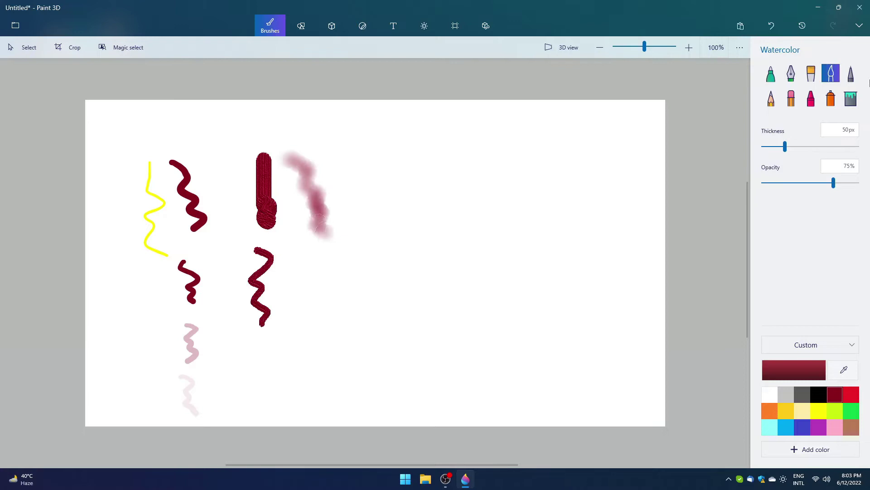
pyautogui.moveTo(330, 267)
pyautogui.mouseDown()
pyautogui.moveTo(315, 287)
pyautogui.moveTo(313, 320)
pyautogui.mouseUp()
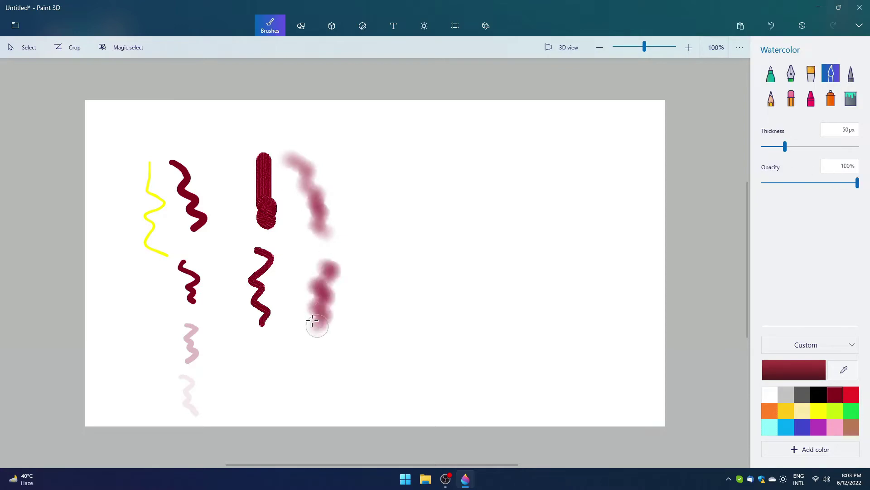
pyautogui.moveTo(796, 150); pyautogui.dragTo(817, 147)
pyautogui.moveTo(320, 356); pyautogui.dragTo(319, 399)
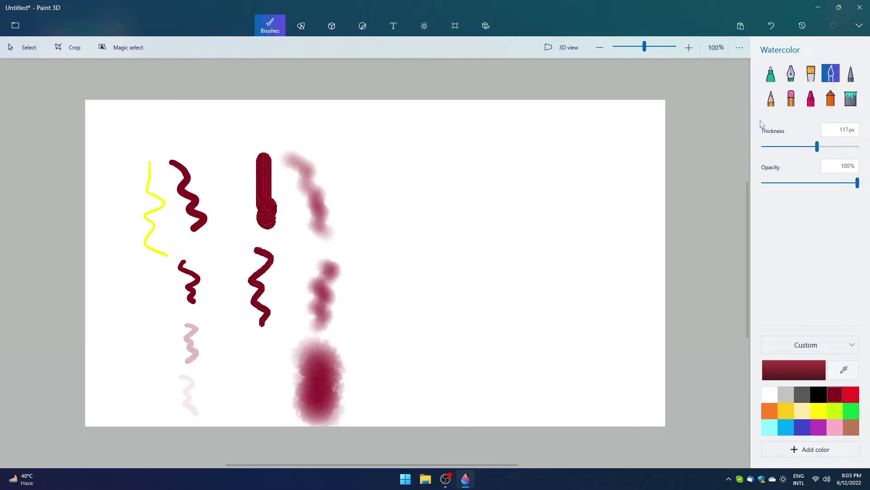
# - Draw a small burgundy blob and a squiggle with the pixel pen at 11px
pyautogui.click(856, 77)
pyautogui.moveTo(768, 146); pyautogui.dragTo(791, 147)
pyautogui.moveTo(372, 155); pyautogui.dragTo(380, 174)
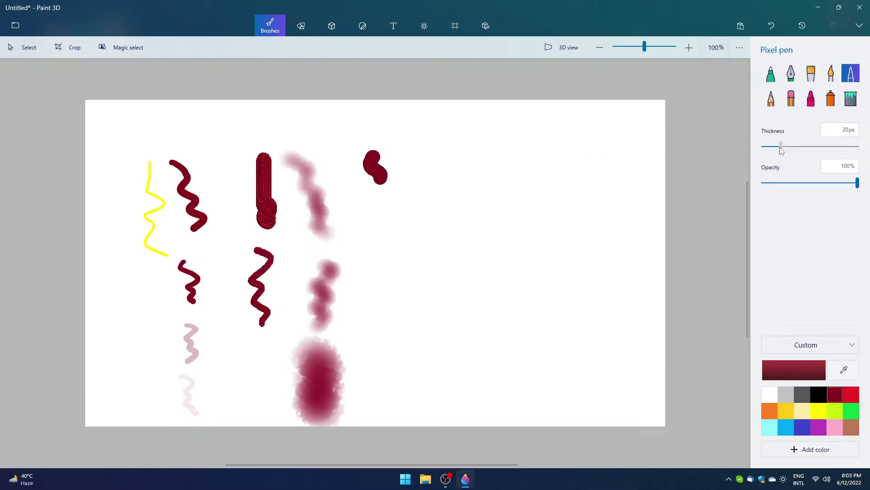
pyautogui.moveTo(782, 151); pyautogui.dragTo(773, 147)
pyautogui.moveTo(379, 213); pyautogui.dragTo(389, 220)
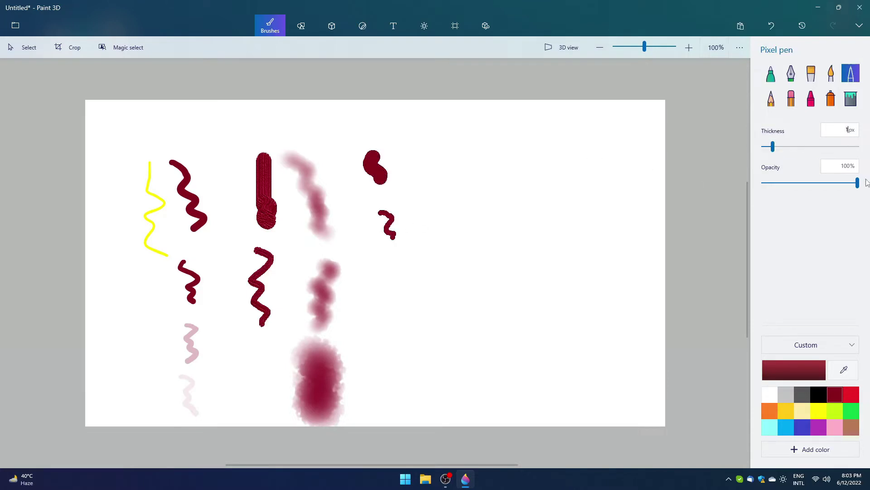
# - Draw a pink pencil squiggle, then erase the yellow line and most other strokes
pyautogui.click(771, 98)
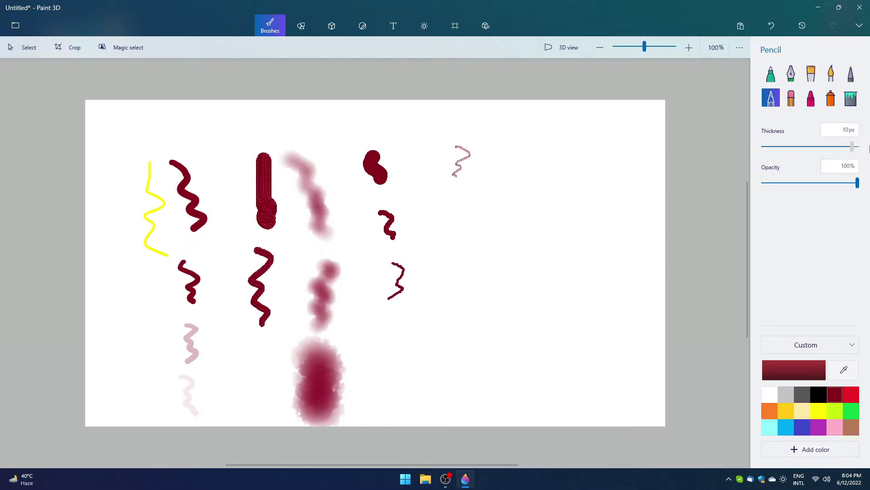
pyautogui.moveTo(470, 200); pyautogui.dragTo(447, 223)
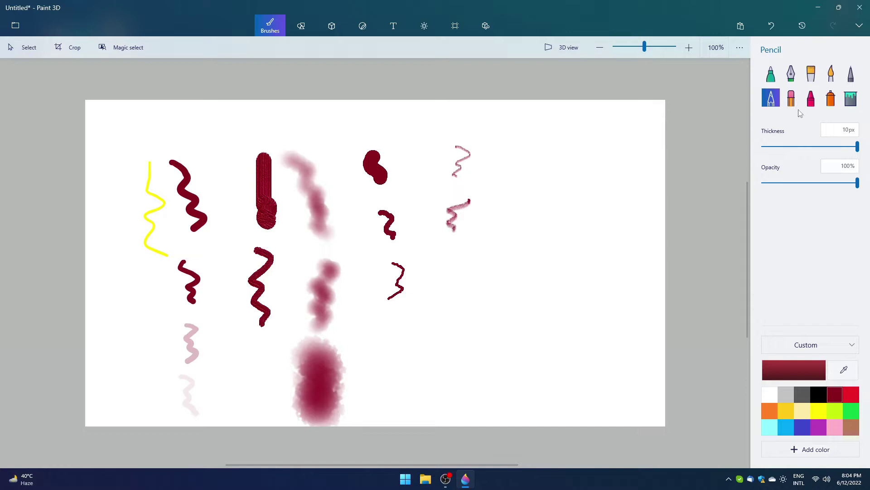
pyautogui.click(791, 99)
pyautogui.moveTo(149, 161); pyautogui.dragTo(149, 247)
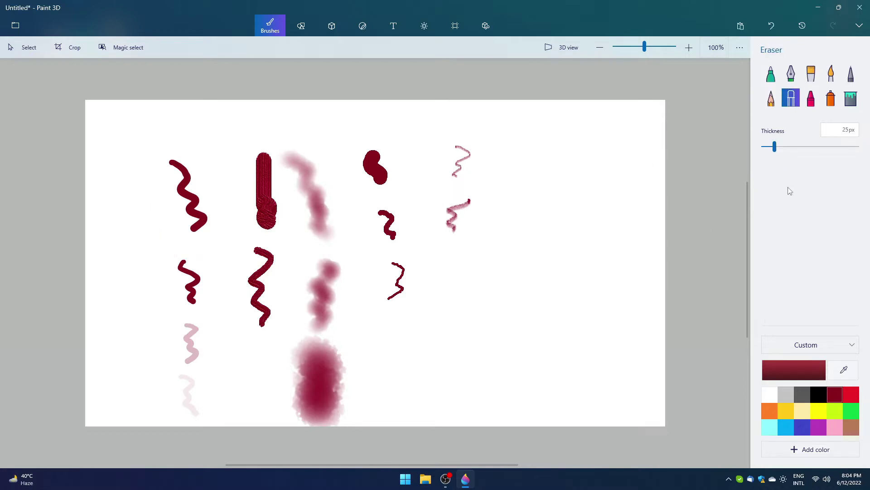
pyautogui.moveTo(172, 163)
pyautogui.mouseDown()
pyautogui.moveTo(136, 262)
pyautogui.moveTo(295, 367)
pyautogui.moveTo(462, 159)
pyautogui.mouseUp()
# - Draw a thin crayon squiggle and a thick 100px crayon stroke
pyautogui.click(811, 99)
pyautogui.moveTo(135, 139)
pyautogui.mouseDown()
pyautogui.moveTo(155, 175)
pyautogui.moveTo(138, 223)
pyautogui.mouseUp()
pyautogui.moveTo(774, 147); pyautogui.dragTo(857, 147)
pyautogui.moveTo(152, 261)
pyautogui.mouseDown()
pyautogui.moveTo(136, 306)
pyautogui.moveTo(138, 367)
pyautogui.mouseUp()
# - Spray a soft L-shaped stroke, then erase all strokes from the canvas
pyautogui.click(831, 98)
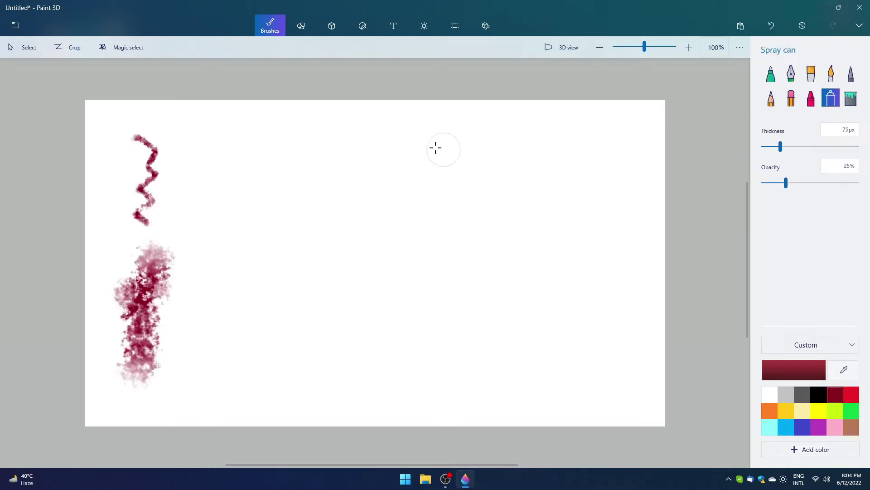
pyautogui.moveTo(224, 143); pyautogui.dragTo(267, 224)
pyautogui.click(791, 99)
pyautogui.moveTo(247, 186)
pyautogui.mouseDown()
pyautogui.moveTo(151, 186)
pyautogui.moveTo(138, 363)
pyautogui.mouseUp()
# - Spray red 300px circles into the top-right corner and across the canvas
pyautogui.click(831, 98)
pyautogui.moveTo(857, 146); pyautogui.dragTo(780, 147)
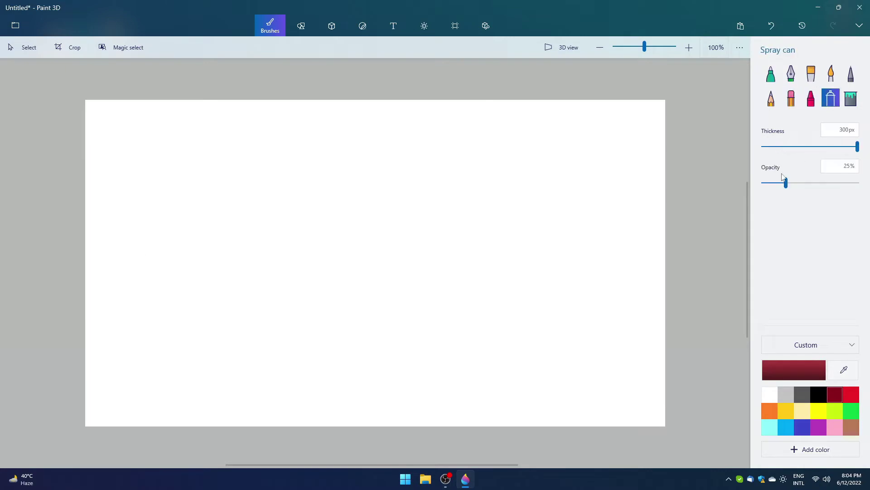
pyautogui.click(851, 399)
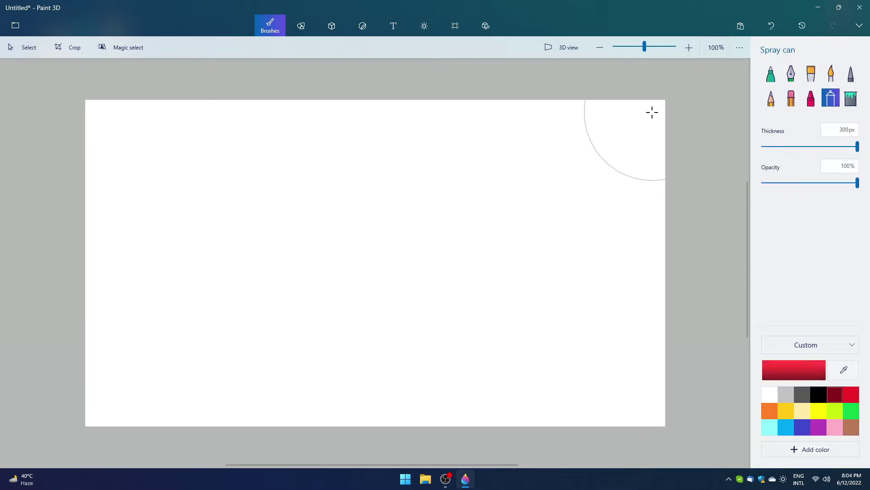
pyautogui.moveTo(651, 110); pyautogui.dragTo(659, 107)
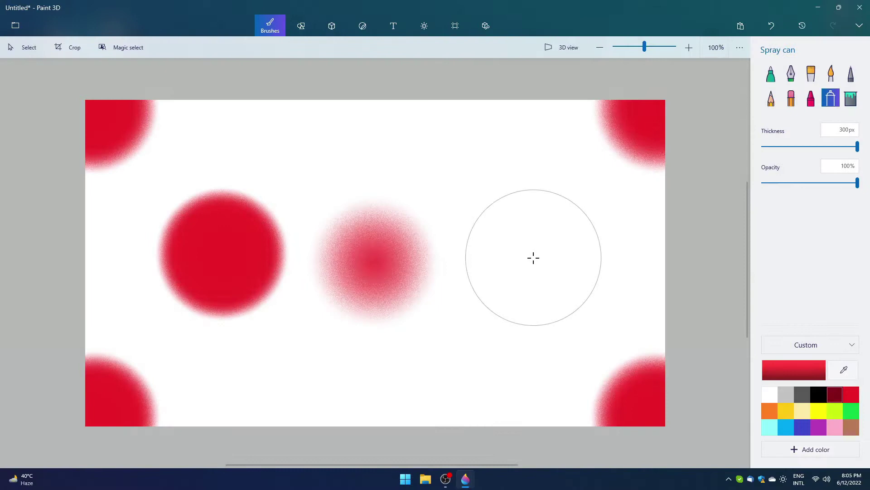
pyautogui.moveTo(532, 257); pyautogui.dragTo(537, 252)
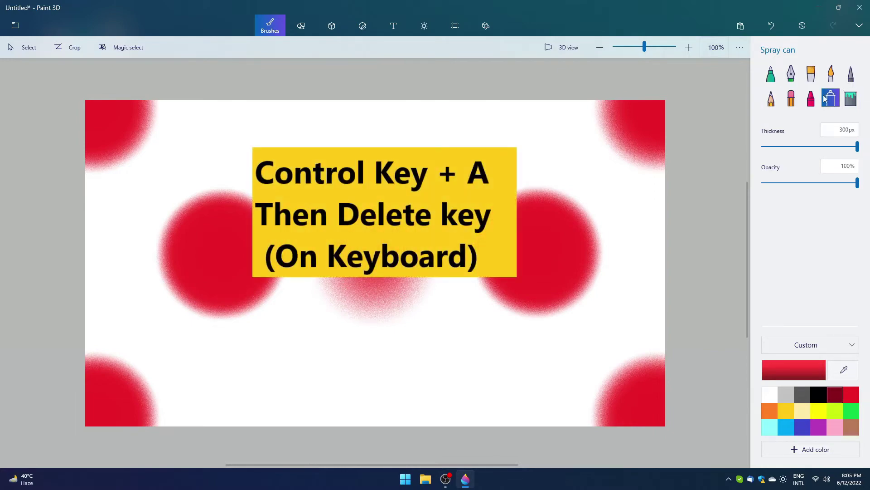
# - Clear the canvas and flood-fill it lime green, then bright green
pyautogui.hotkey('ctrl', 'a')
pyautogui.press('Delete')
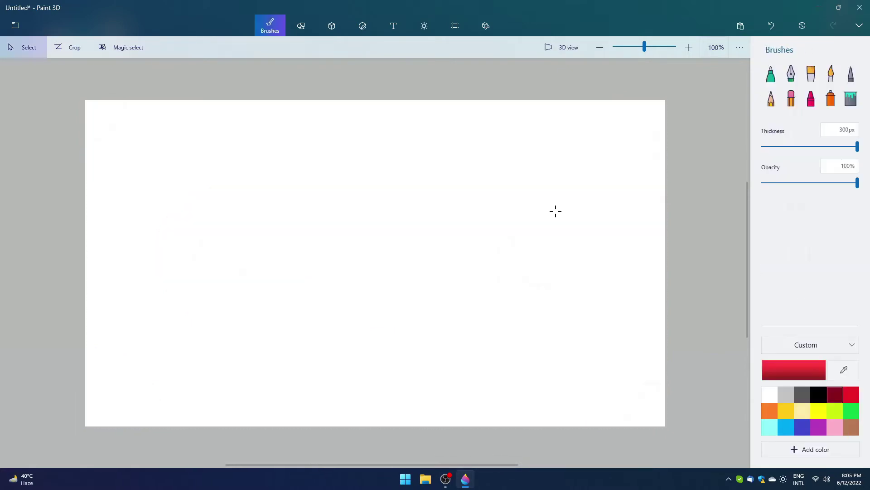
pyautogui.click(854, 102)
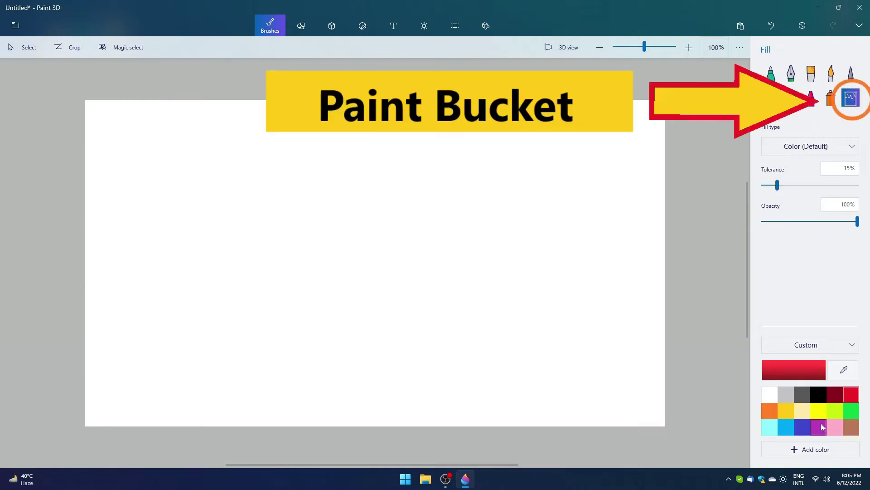
pyautogui.click(834, 412)
pyautogui.click(505, 281)
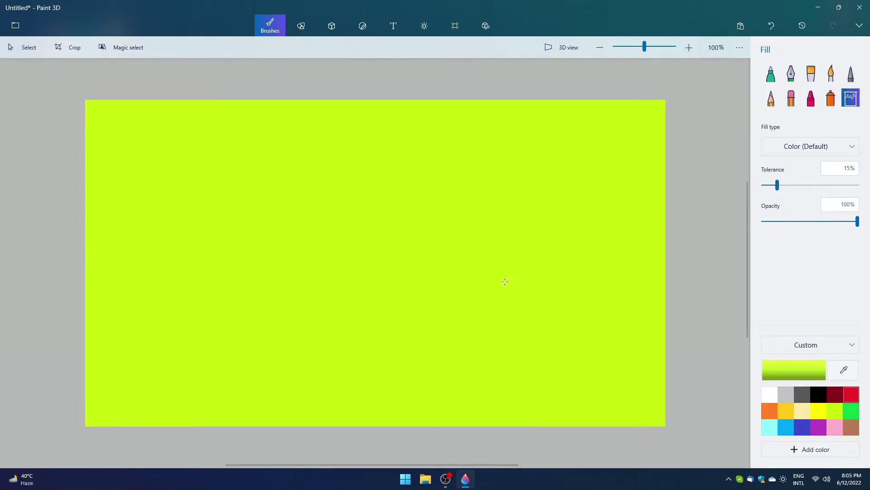
pyautogui.click(851, 411)
pyautogui.click(443, 291)
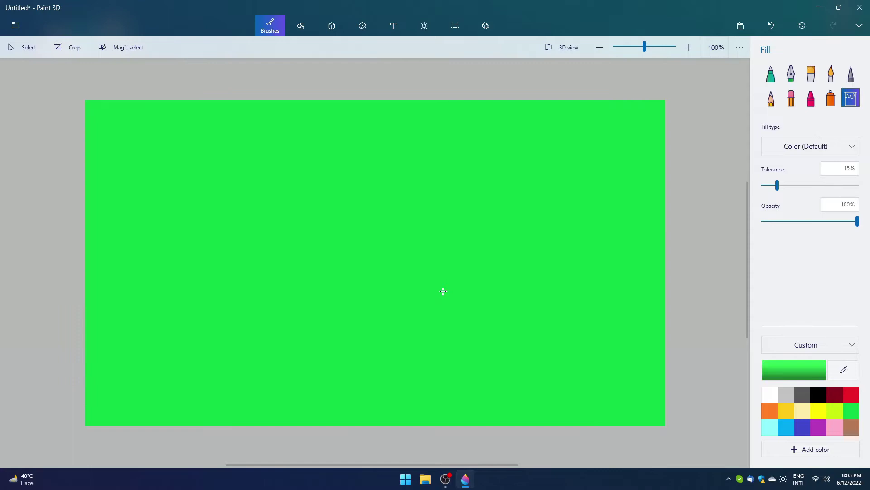
# - Paint red looping strokes with the oil brush on the lower-left canvas
pyautogui.click(772, 77)
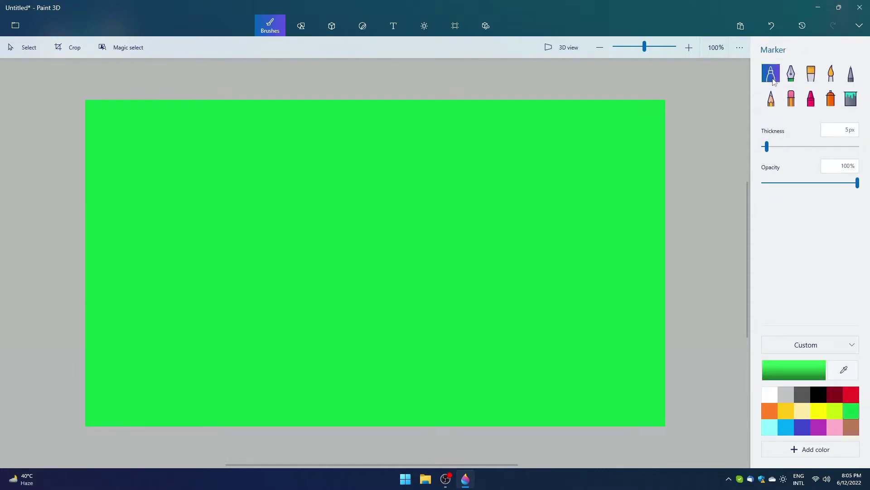
pyautogui.click(811, 76)
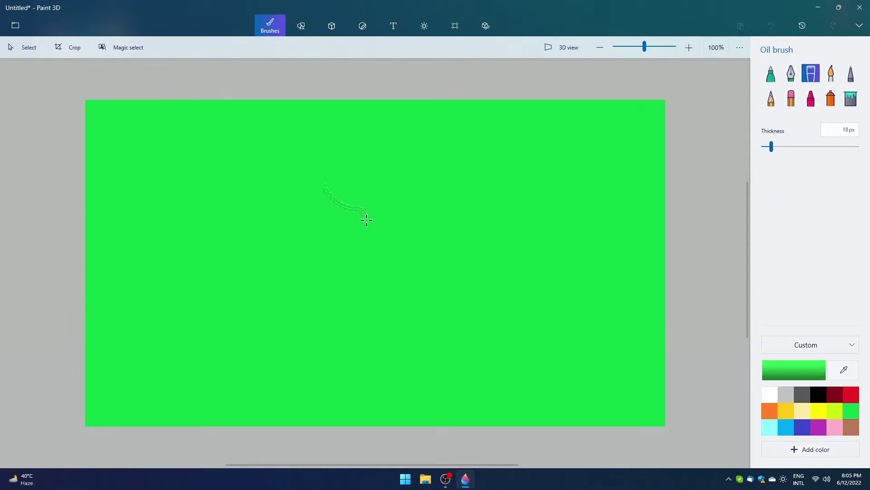
pyautogui.click(851, 394)
pyautogui.moveTo(297, 294)
pyautogui.mouseDown()
pyautogui.moveTo(245, 315)
pyautogui.moveTo(360, 350)
pyautogui.mouseUp()
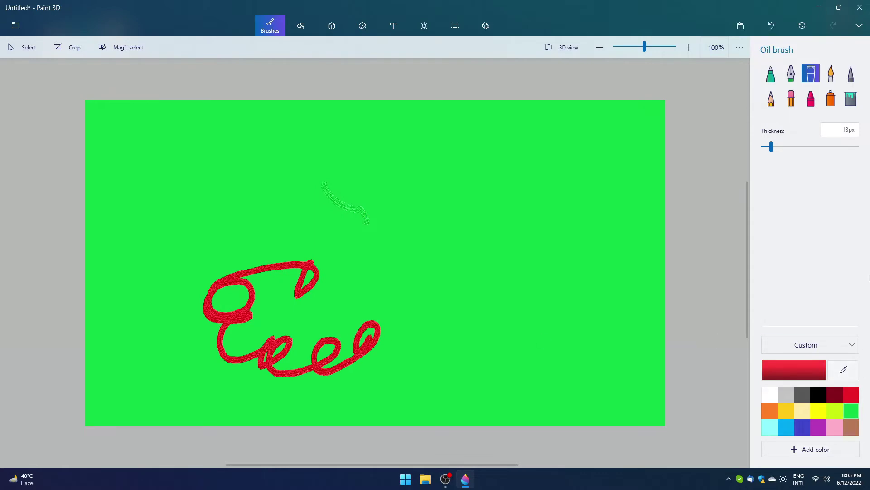
# - Eyedrop the loops' red and fill the background and big loop red, then open 2D shapes
pyautogui.click(851, 98)
pyautogui.click(844, 370)
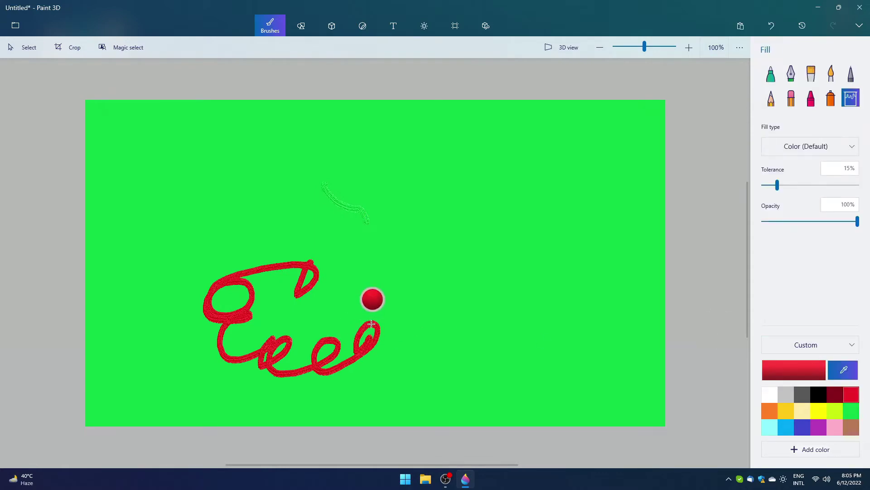
pyautogui.click(372, 323)
pyautogui.click(645, 252)
pyautogui.click(230, 296)
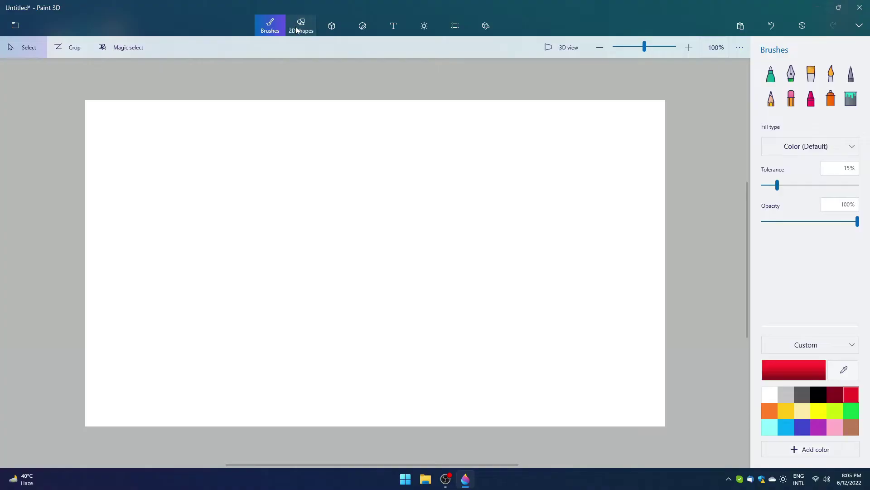
pyautogui.click(301, 26)
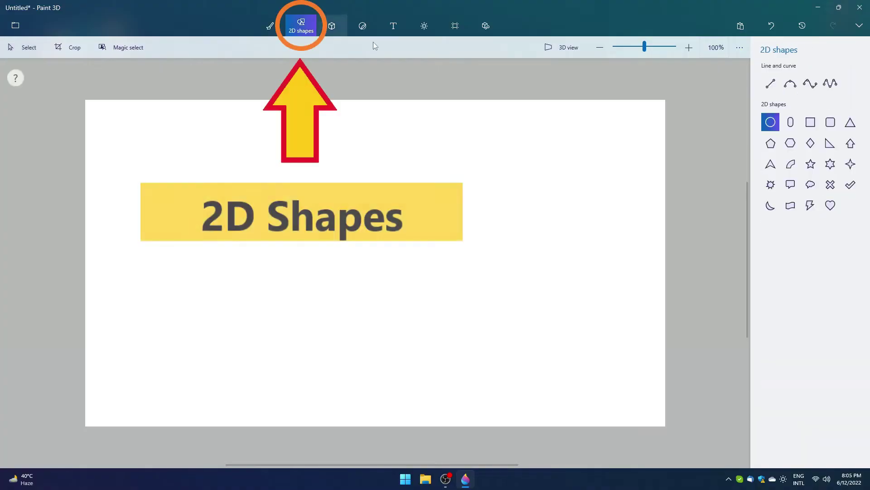
# - Draw a vertical straight line on the left and adjust its position and length
pyautogui.click(771, 84)
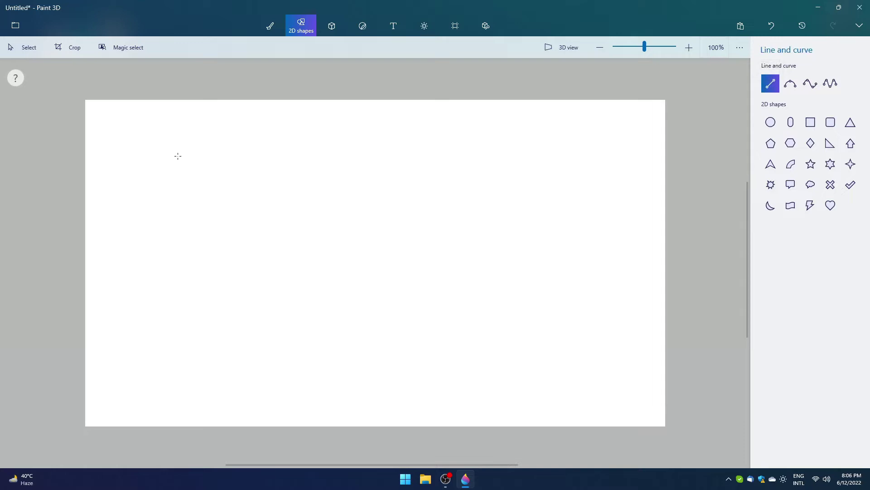
pyautogui.moveTo(183, 171)
pyautogui.mouseDown()
pyautogui.moveTo(138, 223)
pyautogui.moveTo(168, 255)
pyautogui.moveTo(134, 252)
pyautogui.moveTo(192, 254)
pyautogui.moveTo(222, 227)
pyautogui.mouseUp()
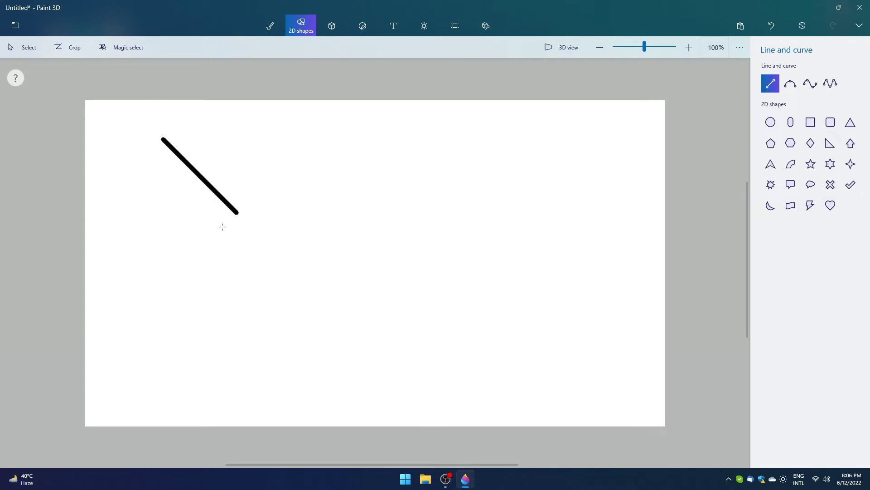
pyautogui.moveTo(239, 174)
pyautogui.keyDown('shift'); pyautogui.mouseDown()
pyautogui.moveTo(245, 139)
pyautogui.moveTo(148, 84)
pyautogui.moveTo(121, 84)
pyautogui.moveTo(89, 139)
pyautogui.moveTo(108, 217)
pyautogui.moveTo(163, 294)
pyautogui.moveTo(160, 399)
pyautogui.mouseUp(); pyautogui.keyUp('shift')
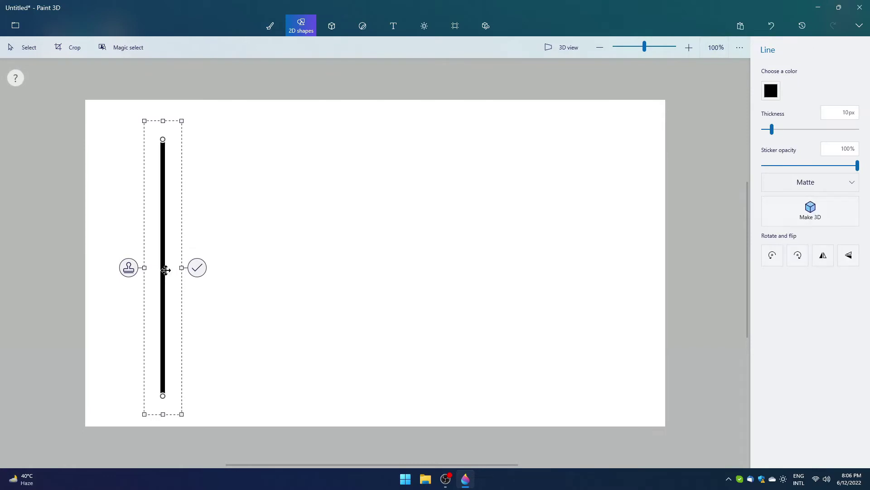
pyautogui.moveTo(170, 240); pyautogui.dragTo(161, 238)
pyautogui.moveTo(136, 119); pyautogui.dragTo(154, 165)
# - Give the line 100px thickness and 37% opacity, then draw a curve to the lower right
pyautogui.moveTo(771, 129); pyautogui.dragTo(859, 132)
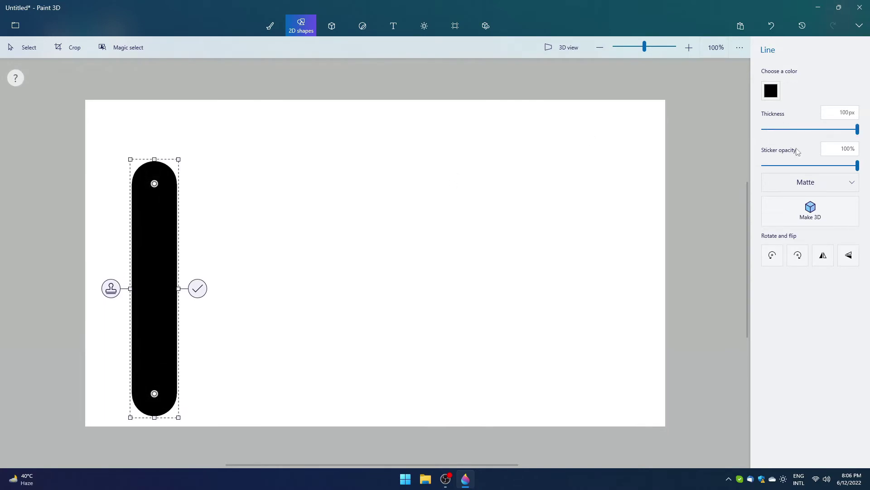
pyautogui.click(821, 165)
pyautogui.moveTo(821, 165); pyautogui.dragTo(796, 165)
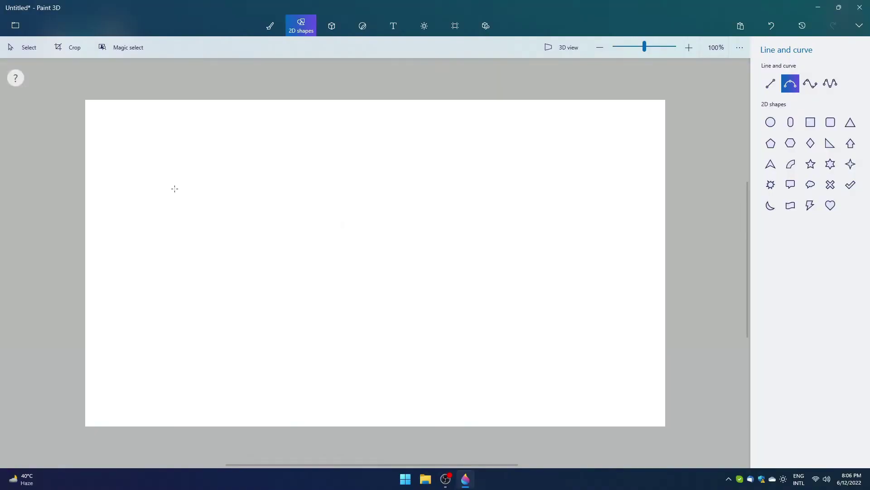
pyautogui.moveTo(174, 187); pyautogui.dragTo(510, 345)
# - Thin the curve to 1px, bend its middle point, then delete it
pyautogui.moveTo(857, 130); pyautogui.dragTo(763, 129)
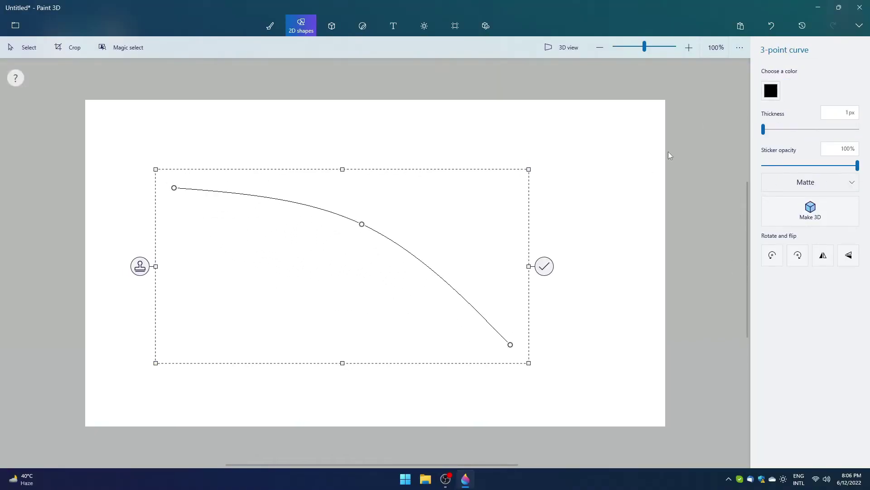
pyautogui.moveTo(361, 224); pyautogui.dragTo(490, 343)
pyautogui.press('Delete')
# - Draw a circle with a 44px outline and a solid red fill
pyautogui.click(771, 120)
pyautogui.moveTo(176, 162); pyautogui.dragTo(275, 268)
pyautogui.moveTo(789, 175)
pyautogui.mouseDown()
pyautogui.moveTo(837, 172)
pyautogui.moveTo(777, 171)
pyautogui.mouseUp()
pyautogui.click(793, 92)
pyautogui.click(816, 110)
pyautogui.click(771, 91)
pyautogui.click(812, 123)
# - Fade the circle to 74% and resize it
pyautogui.moveTo(857, 207); pyautogui.dragTo(833, 207)
pyautogui.moveTo(276, 162); pyautogui.dragTo(249, 188)
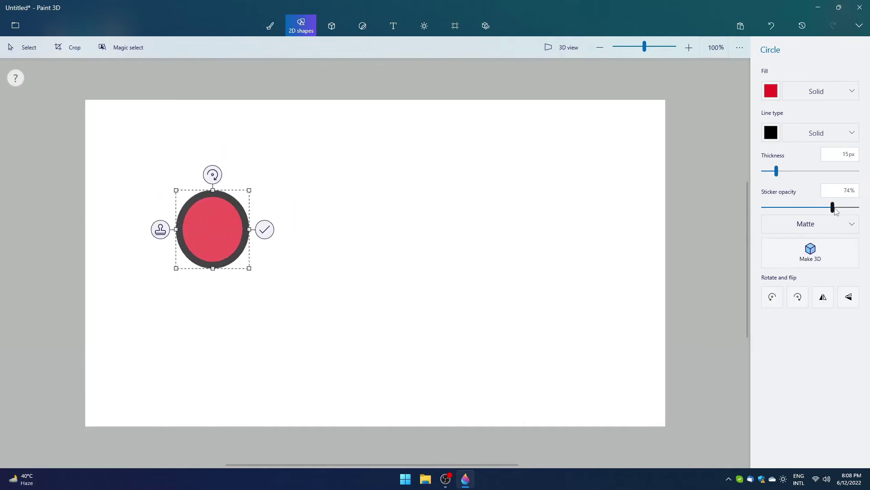
pyautogui.moveTo(833, 208); pyautogui.dragTo(856, 207)
# - Make the circle 3D and rotate it, then undo back to the flat 2D circle
pyautogui.click(825, 260)
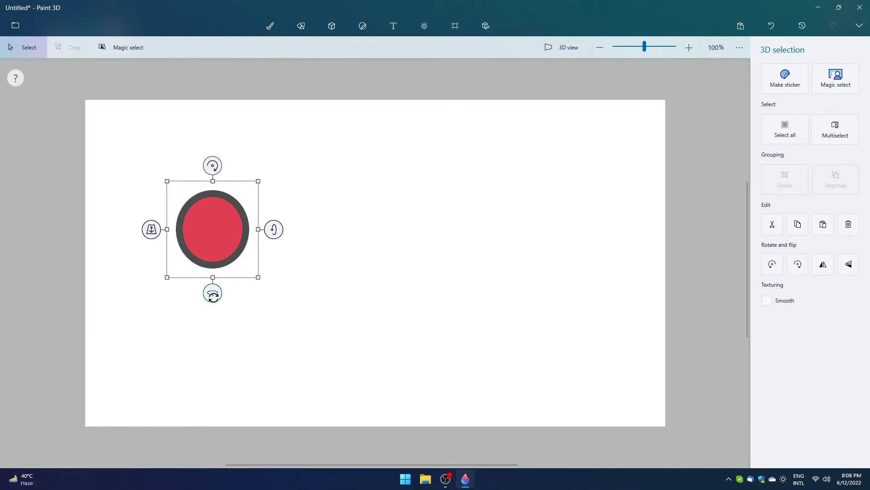
pyautogui.moveTo(212, 292); pyautogui.dragTo(179, 291)
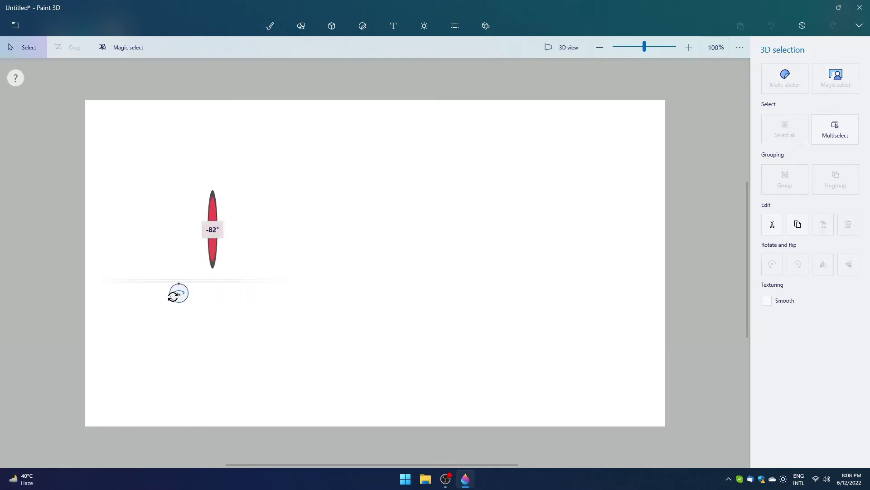
pyautogui.hotkey('ctrl', 'z')
pyautogui.hotkey('ctrl', 'z')
pyautogui.hotkey('ctrl', 'y')
pyautogui.hotkey('ctrl', 'z')
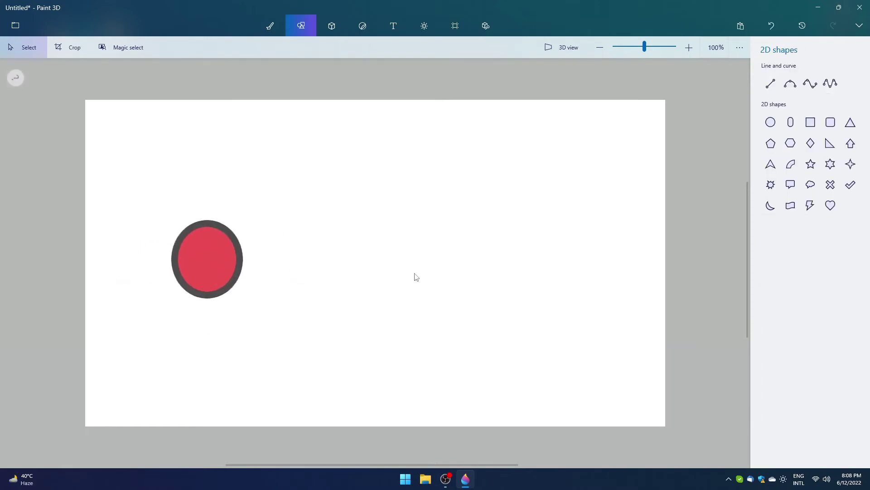
pyautogui.hotkey('ctrl', 'z')
# - Delete the circle and draw a red arrow near the canvas centre
pyautogui.press('Delete')
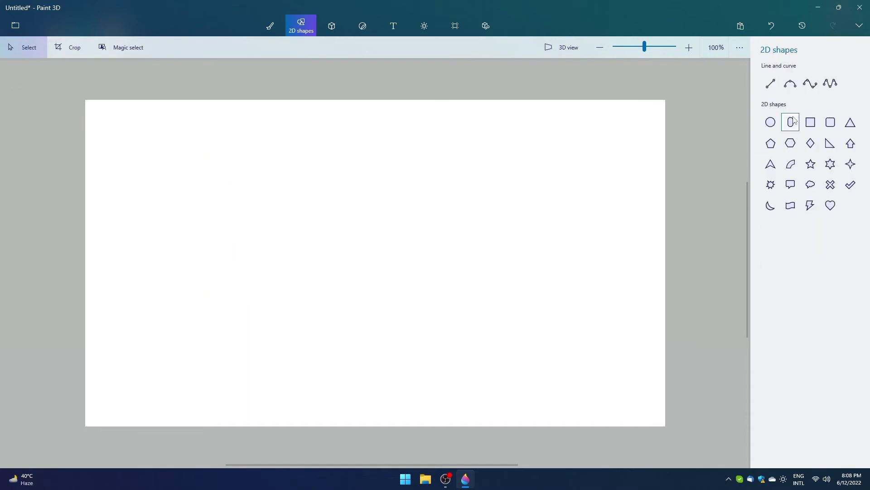
pyautogui.click(850, 143)
pyautogui.moveTo(252, 183); pyautogui.dragTo(412, 343)
pyautogui.click(537, 292)
# - Draw a starburst right of the arrow with lime fill and red outline
pyautogui.click(771, 184)
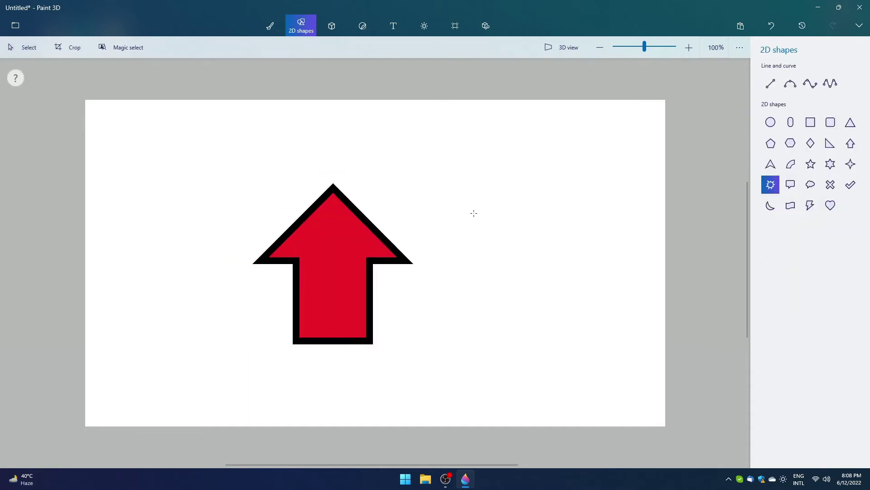
pyautogui.moveTo(473, 213); pyautogui.dragTo(620, 312)
pyautogui.click(771, 91)
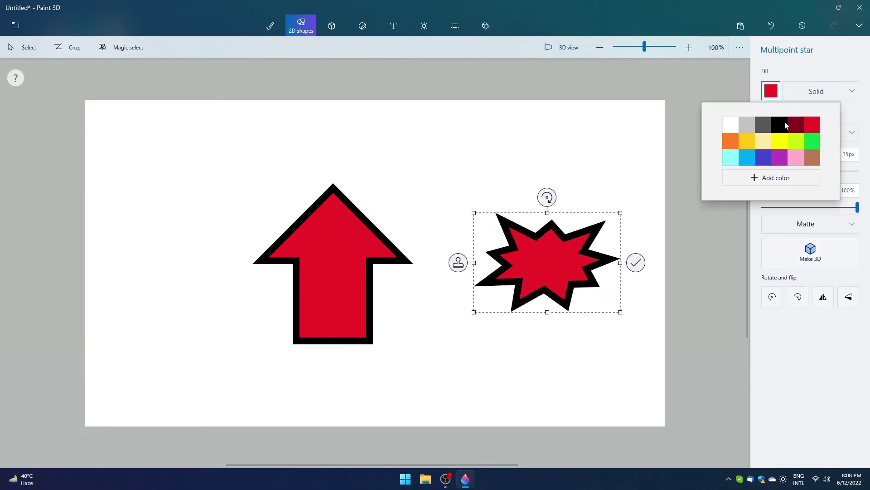
pyautogui.click(796, 141)
pyautogui.click(770, 133)
pyautogui.click(812, 166)
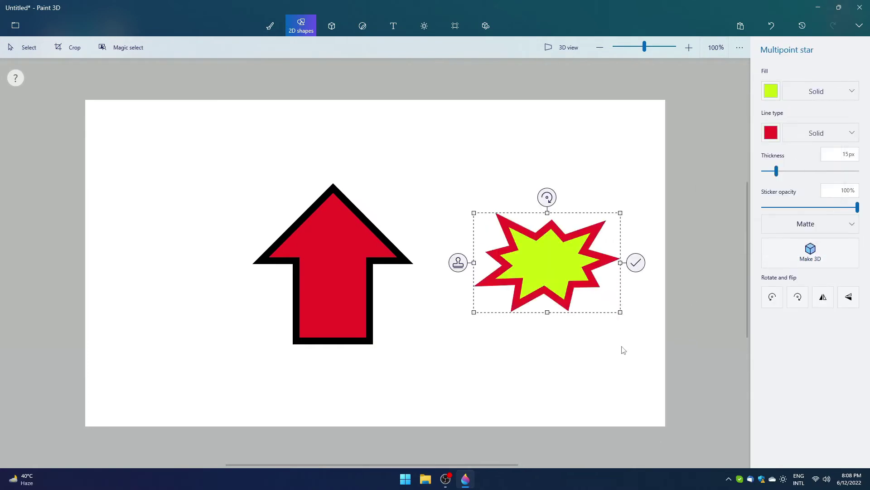
pyautogui.moveTo(474, 212)
pyautogui.mouseDown()
pyautogui.moveTo(195, 233)
pyautogui.moveTo(505, 225)
pyautogui.moveTo(479, 207)
pyautogui.mouseUp()
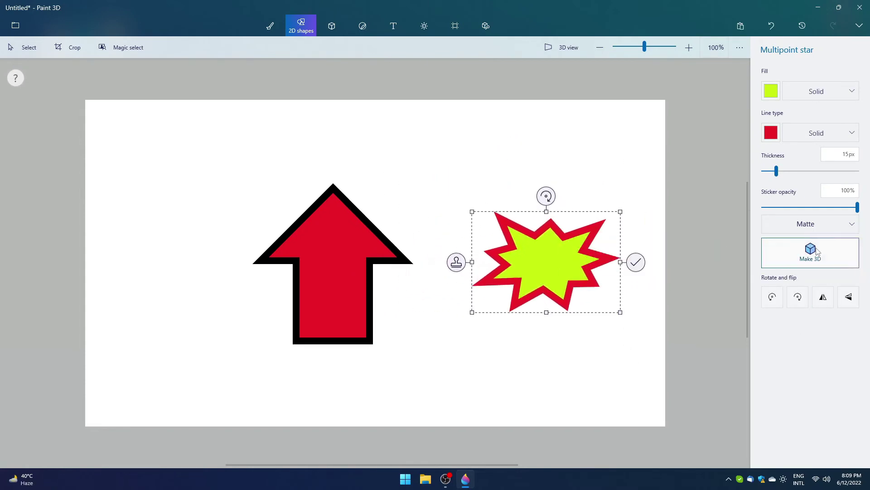
# - Make the starburst 3D, then move, spin and resize it
pyautogui.click(818, 252)
pyautogui.hotkey('ctrl', 'w')
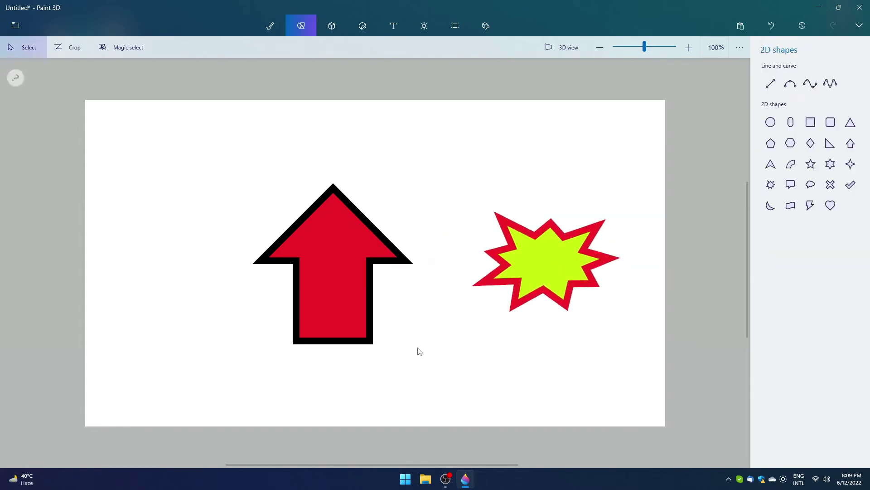
pyautogui.moveTo(338, 230); pyautogui.dragTo(357, 281)
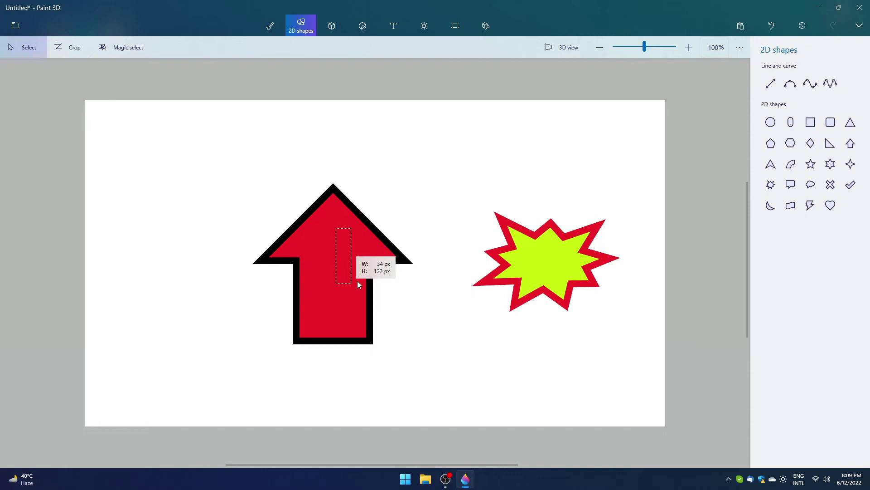
pyautogui.click(546, 262)
pyautogui.moveTo(553, 256)
pyautogui.mouseDown()
pyautogui.moveTo(536, 278)
pyautogui.moveTo(547, 258)
pyautogui.mouseUp()
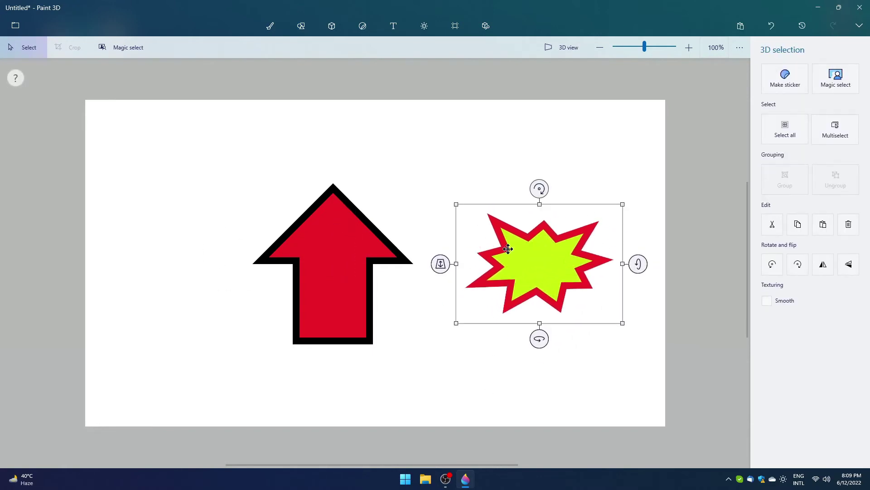
pyautogui.moveTo(540, 339); pyautogui.dragTo(586, 338)
pyautogui.moveTo(587, 333); pyautogui.dragTo(586, 347)
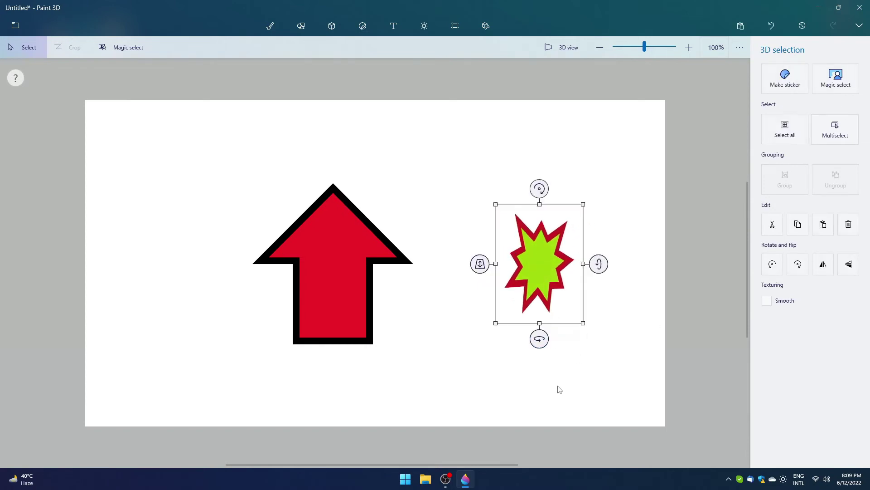
pyautogui.moveTo(587, 199); pyautogui.dragTo(621, 188)
pyautogui.moveTo(542, 341); pyautogui.dragTo(517, 344)
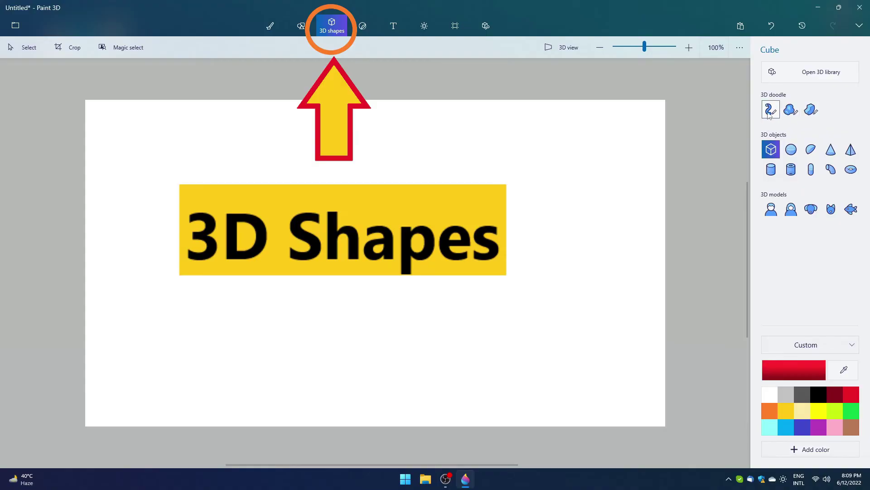
# - Draw a red tube-brush 3D doodle loop at upper left and spin it
pyautogui.click(770, 114)
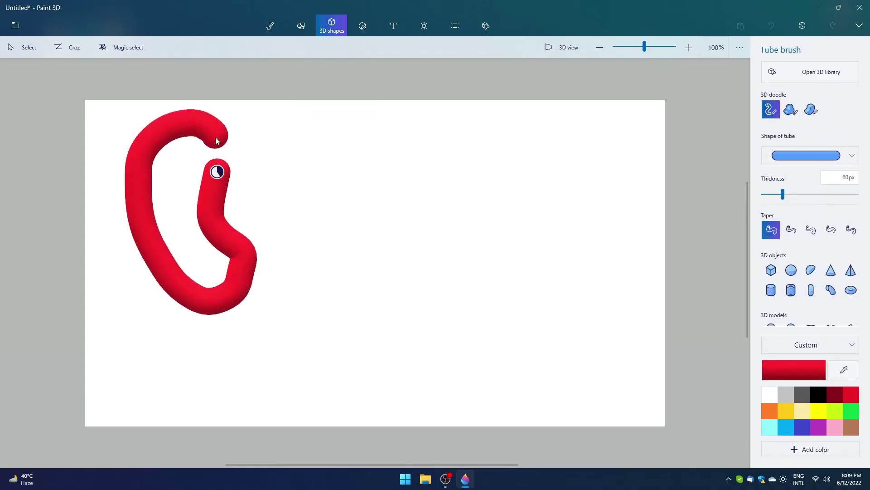
pyautogui.moveTo(218, 161); pyautogui.dragTo(217, 169)
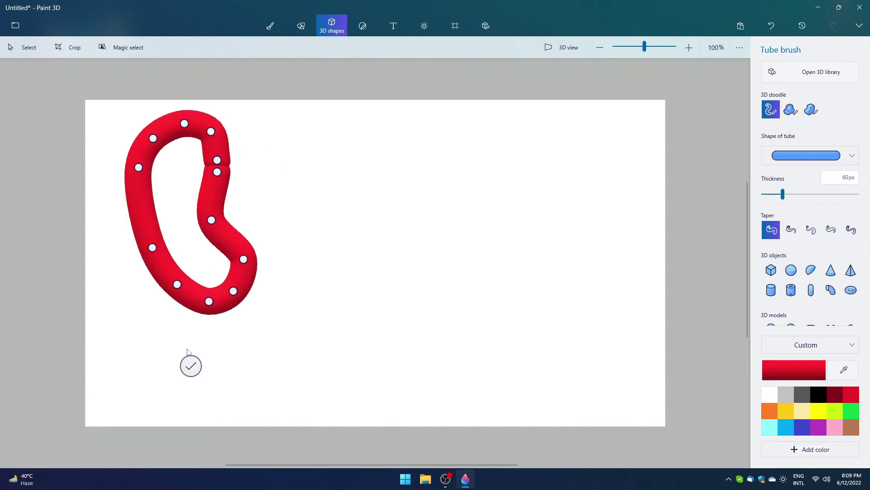
pyautogui.click(190, 365)
pyautogui.moveTo(192, 340); pyautogui.dragTo(312, 315)
pyautogui.click(445, 236)
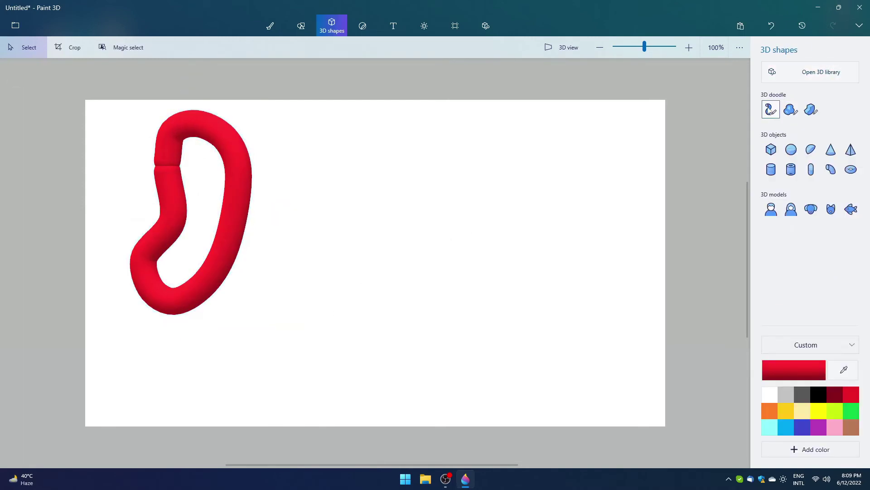
# - Add a red 3D cube, tilt it, flatten it into a smaller slab and move it up-left
pyautogui.click(771, 149)
pyautogui.moveTo(320, 204); pyautogui.dragTo(416, 301)
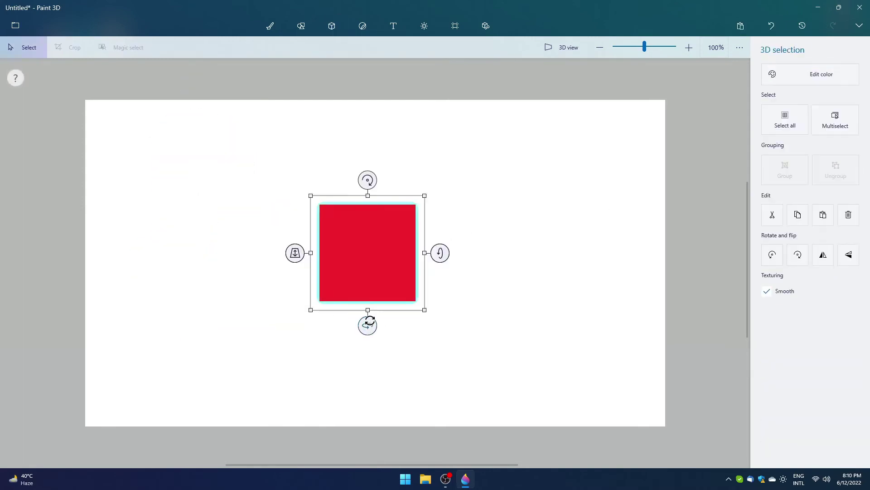
pyautogui.moveTo(369, 321); pyautogui.dragTo(386, 351)
pyautogui.moveTo(462, 252); pyautogui.dragTo(402, 192)
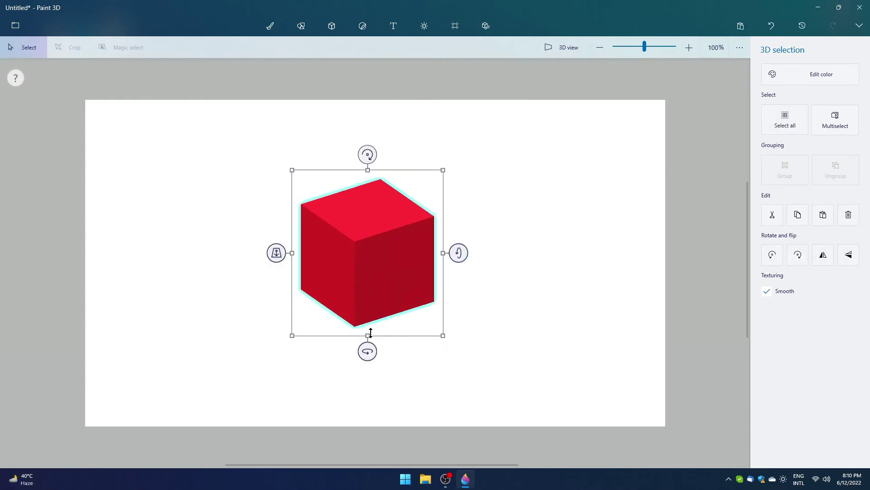
pyautogui.moveTo(370, 333); pyautogui.dragTo(377, 254)
pyautogui.moveTo(445, 170); pyautogui.dragTo(323, 256)
pyautogui.click(410, 332)
pyautogui.moveTo(272, 317); pyautogui.dragTo(157, 152)
# - Delete the slab, then draw a red doughnut, rotate it about 125° and move it upper left
pyautogui.press('Delete')
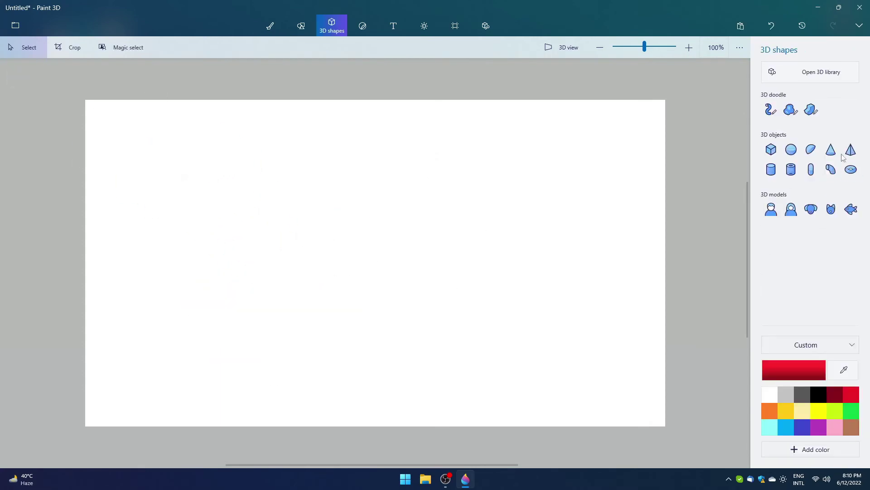
pyautogui.moveTo(346, 193); pyautogui.dragTo(482, 260)
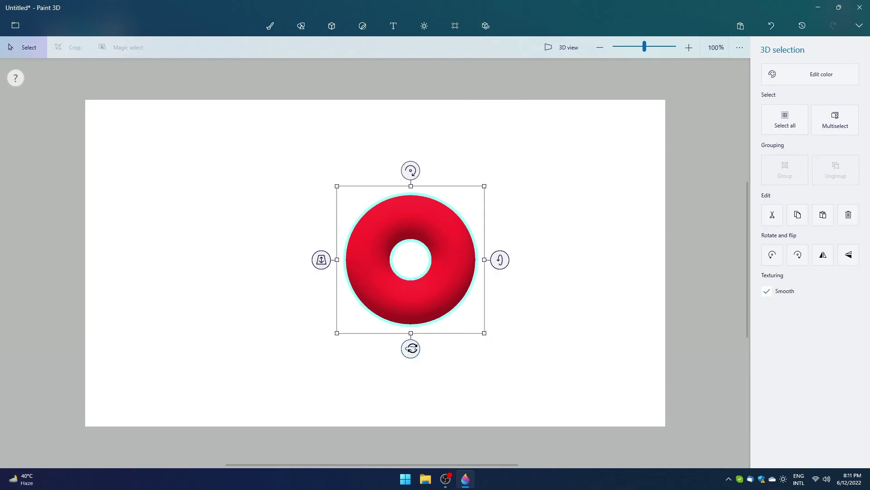
pyautogui.moveTo(411, 347); pyautogui.dragTo(535, 348)
pyautogui.click(235, 287)
pyautogui.moveTo(375, 211); pyautogui.dragTo(169, 160)
pyautogui.click(567, 209)
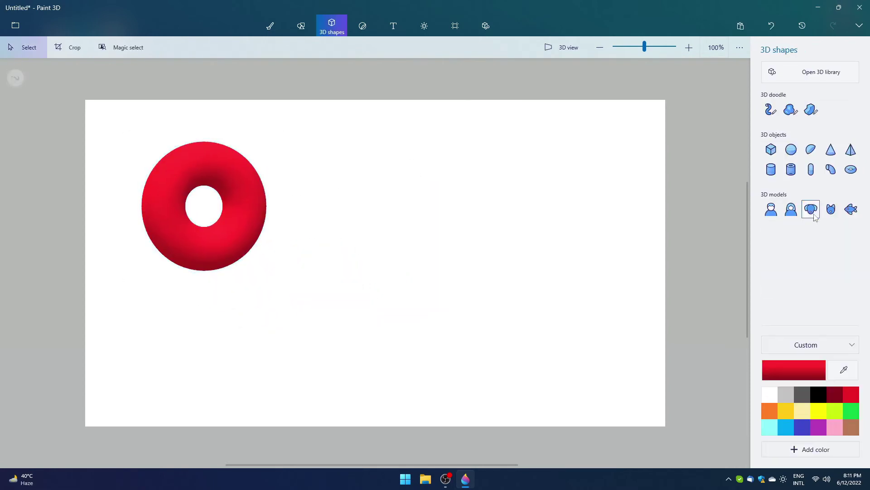
# - Draw a red sphere and move it left to overlap the doughnut
pyautogui.moveTo(380, 213); pyautogui.dragTo(535, 370)
pyautogui.moveTo(511, 266); pyautogui.dragTo(526, 288)
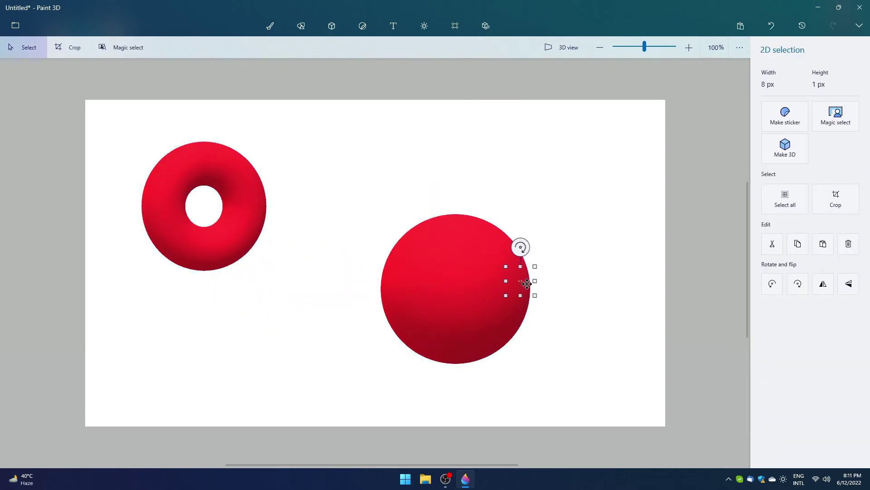
pyautogui.press('Escape')
pyautogui.click(467, 286)
pyautogui.moveTo(466, 286); pyautogui.dragTo(284, 221)
pyautogui.click(439, 318)
# - Group the doughnut and sphere, move the pair, then ungroup and slide the sphere right
pyautogui.moveTo(485, 350); pyautogui.dragTo(128, 88)
pyautogui.moveTo(340, 270); pyautogui.dragTo(370, 252)
pyautogui.click(797, 178)
pyautogui.click(472, 274)
pyautogui.moveTo(388, 221); pyautogui.dragTo(278, 261)
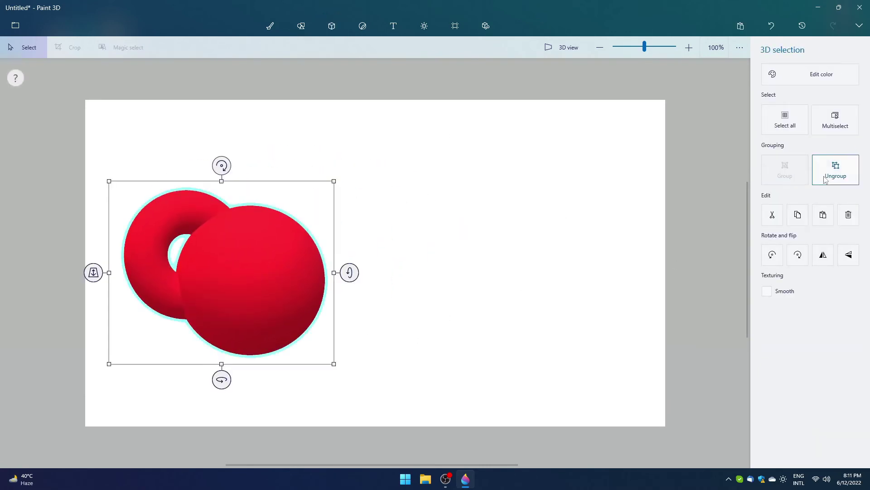
pyautogui.click(836, 171)
pyautogui.moveTo(338, 280); pyautogui.dragTo(522, 268)
pyautogui.click(379, 333)
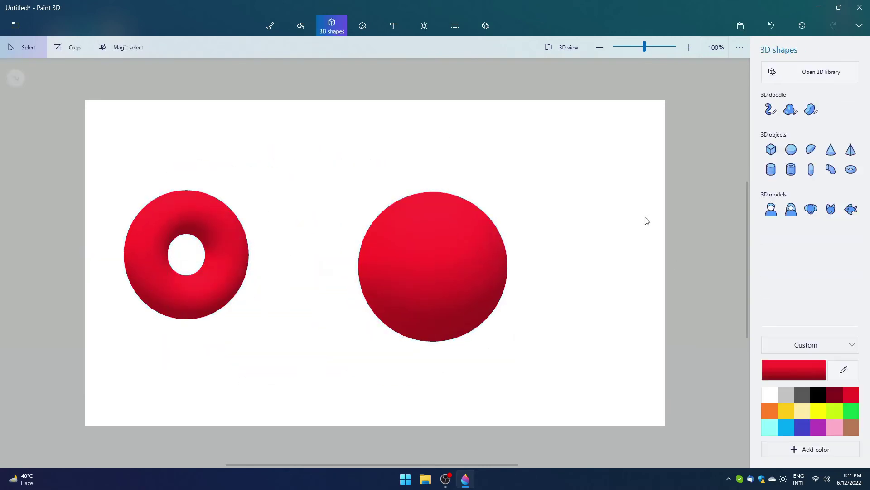
# - Orbit and tilt the shapes in 3D view, then return to the flat front view
pyautogui.click(557, 48)
pyautogui.moveTo(329, 312); pyautogui.dragTo(127, 272)
pyautogui.moveTo(567, 73); pyautogui.dragTo(320, 326)
pyautogui.click(562, 47)
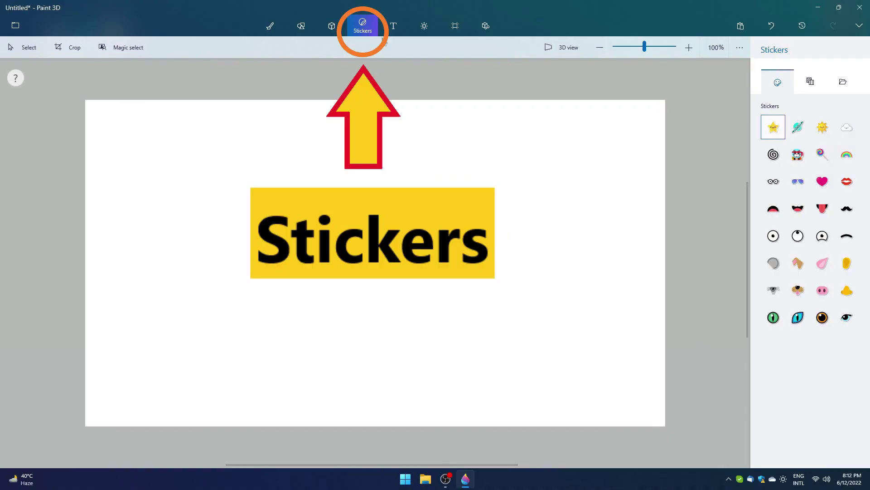
# - Place a star sticker, shift it left, rotate it five quarter turns, then discard it
pyautogui.moveTo(337, 157); pyautogui.dragTo(541, 353)
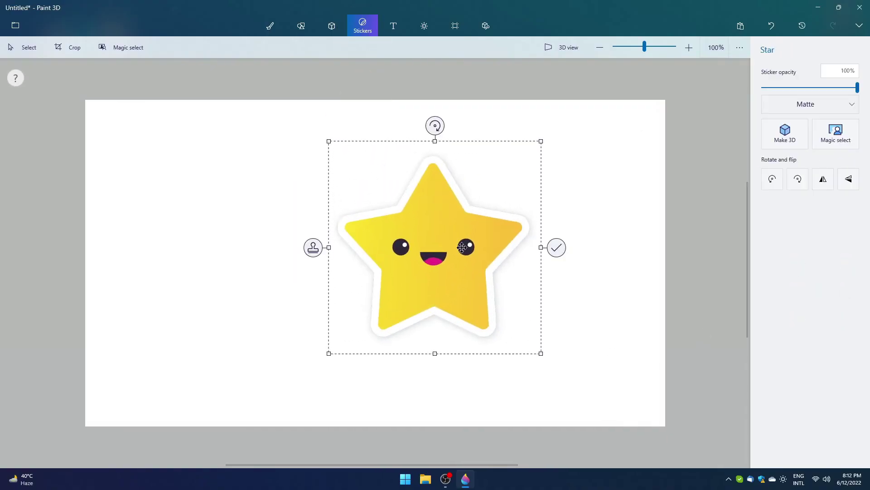
pyautogui.moveTo(444, 257); pyautogui.dragTo(302, 262)
pyautogui.click(798, 179)
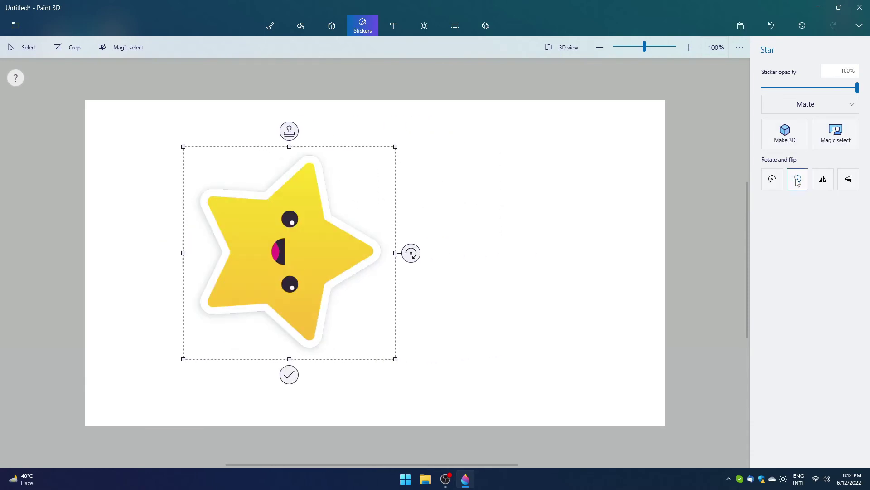
pyautogui.click(798, 180)
pyautogui.click(797, 180)
pyautogui.click(798, 180)
pyautogui.click(798, 179)
pyautogui.click(798, 179)
pyautogui.click(798, 179)
pyautogui.click(798, 180)
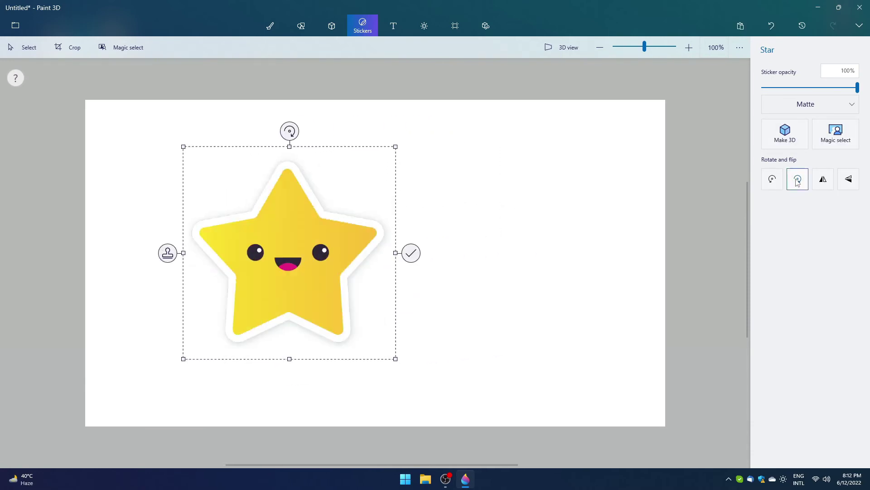
pyautogui.press('Delete')
# - Stamp a sunglasses sticker left of centre, then clear the entire canvas
pyautogui.moveTo(298, 198); pyautogui.dragTo(474, 369)
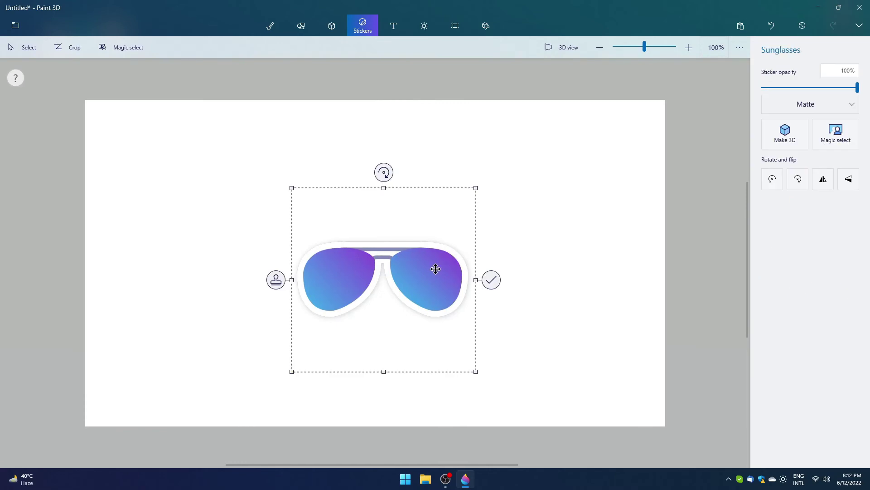
pyautogui.moveTo(433, 268); pyautogui.dragTo(336, 253)
pyautogui.click(559, 271)
pyautogui.hotkey('ctrl', 'a')
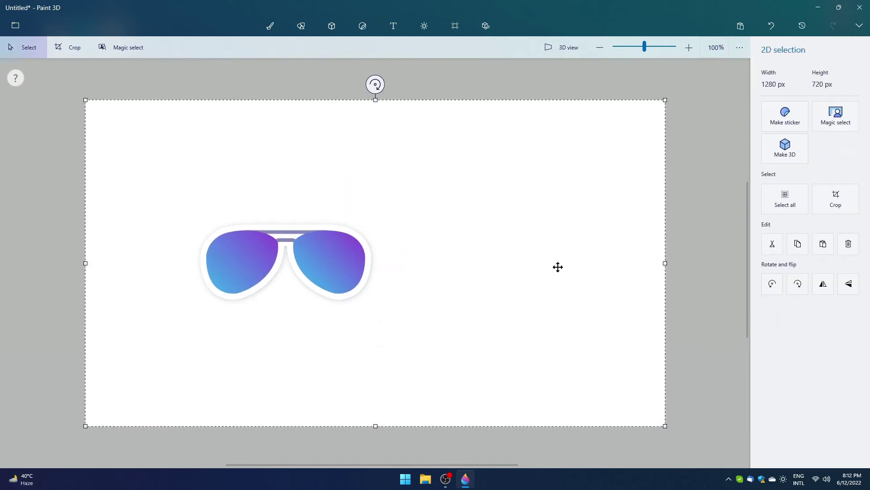
pyautogui.press('Delete')
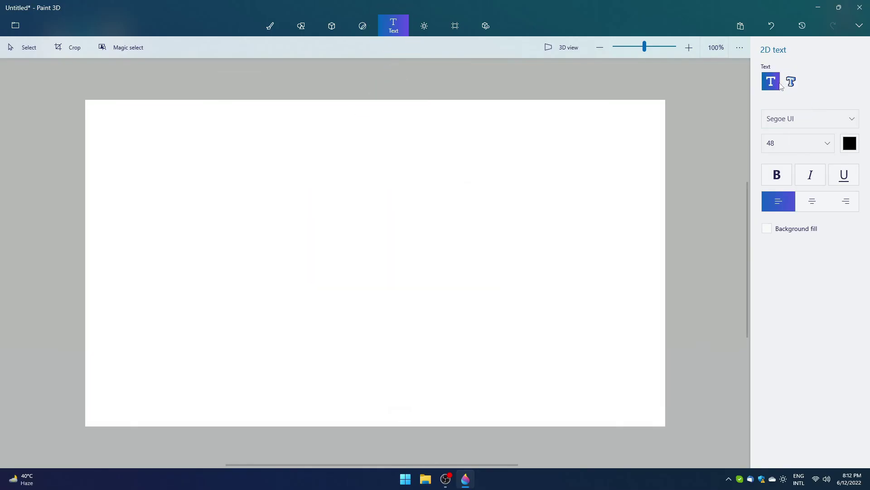
# - Set the sample text abcd to a larger size in Showcard Gothic
pyautogui.click(791, 119)
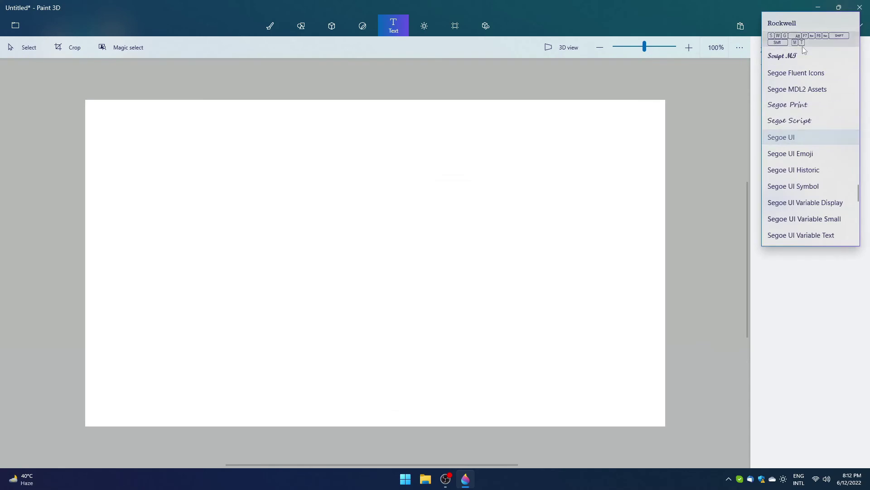
pyautogui.click(811, 366)
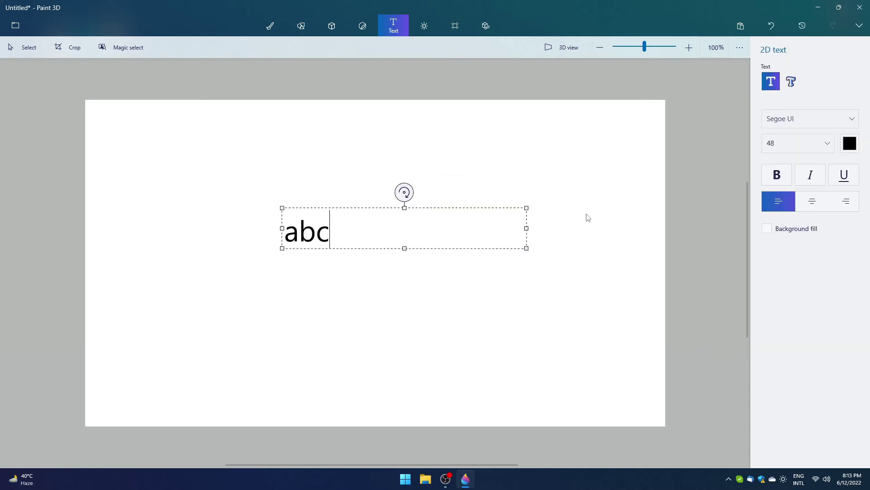
pyautogui.hotkey('ctrl', 'a')
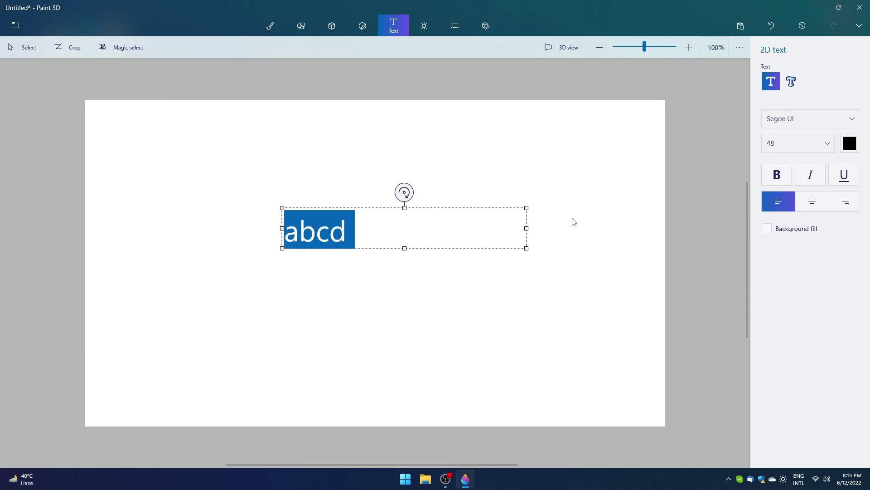
pyautogui.click(798, 143)
pyautogui.click(793, 205)
pyautogui.click(810, 118)
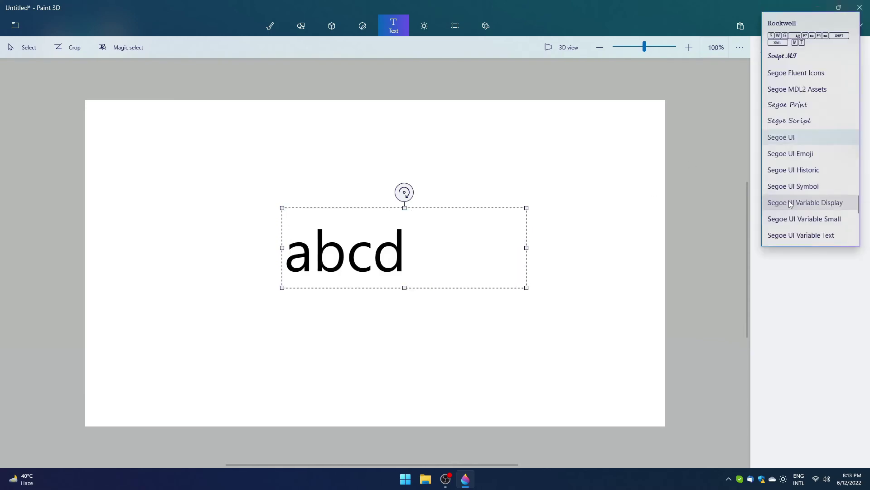
pyautogui.scroll(-3, 807, 143)
pyautogui.click(800, 79)
# - Center the text, make it bold and underlined, and give it a red background fill
pyautogui.click(812, 202)
pyautogui.click(846, 201)
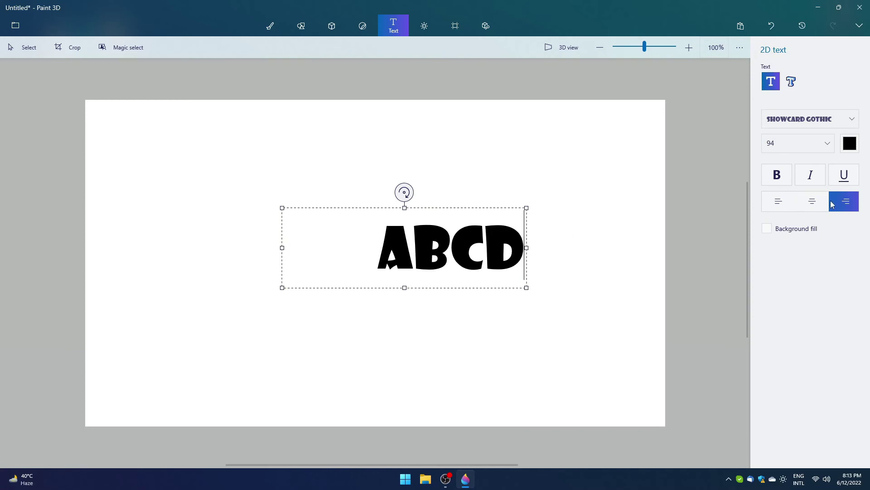
pyautogui.click(811, 201)
pyautogui.click(811, 175)
pyautogui.click(810, 177)
pyautogui.click(844, 175)
pyautogui.click(776, 175)
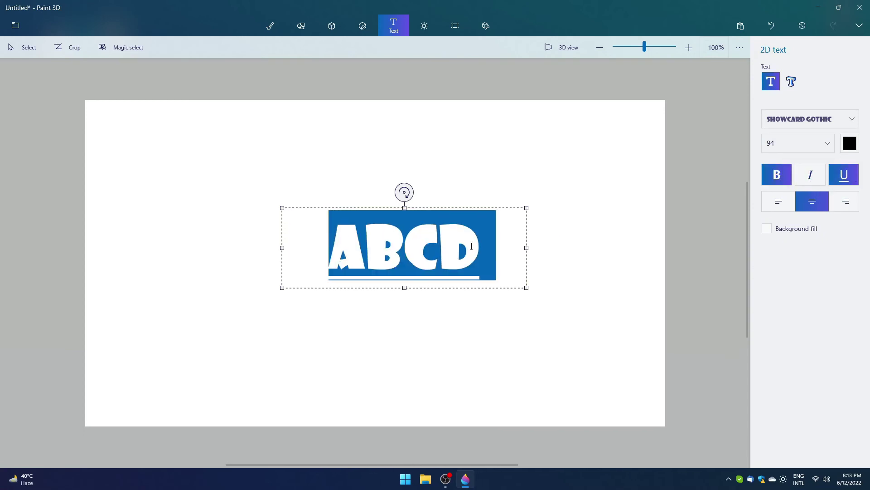
pyautogui.click(793, 231)
pyautogui.click(851, 228)
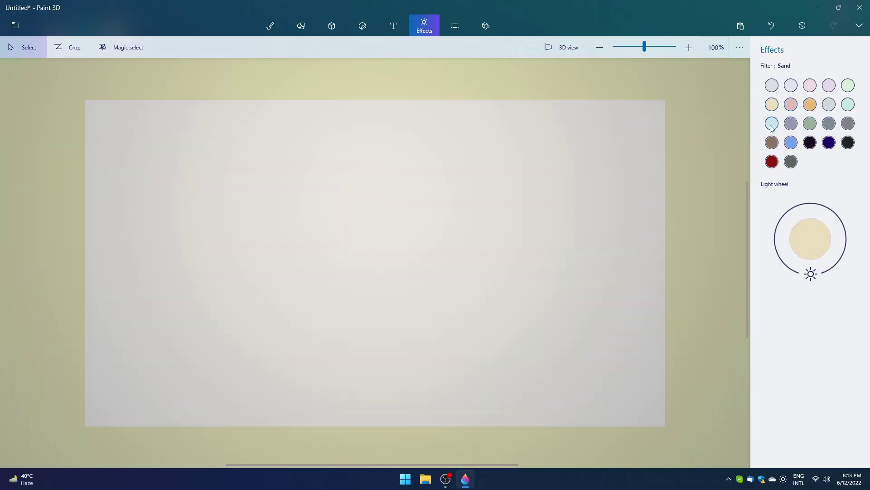
# - Preview Sky and Default lighting, settle on Underwater (Minecraft), then open the 3D library
pyautogui.click(772, 125)
pyautogui.click(772, 85)
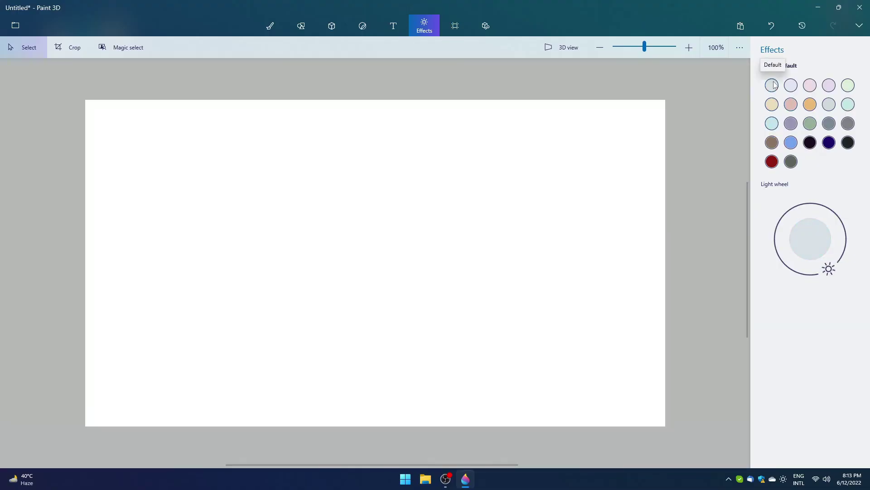
pyautogui.click(829, 143)
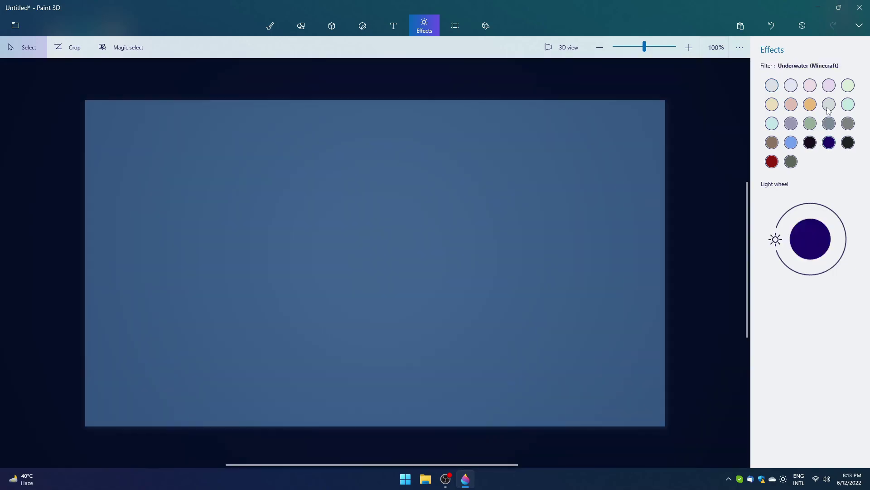
pyautogui.click(486, 25)
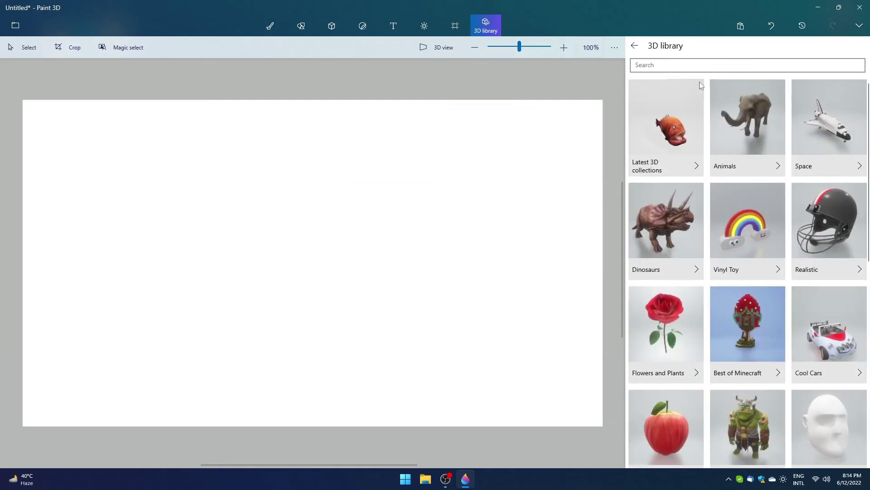
# - Insert the Space category's Satellite model and rotate it to a diagonal tilt
pyautogui.click(812, 132)
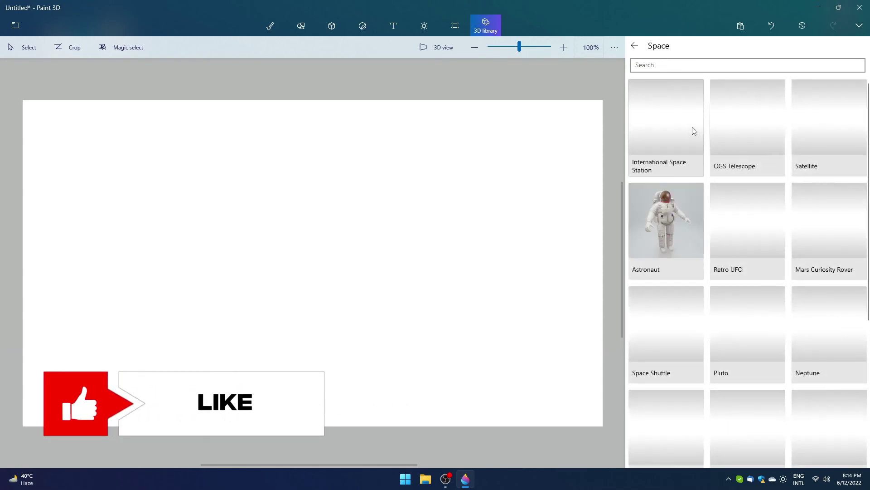
pyautogui.click(831, 130)
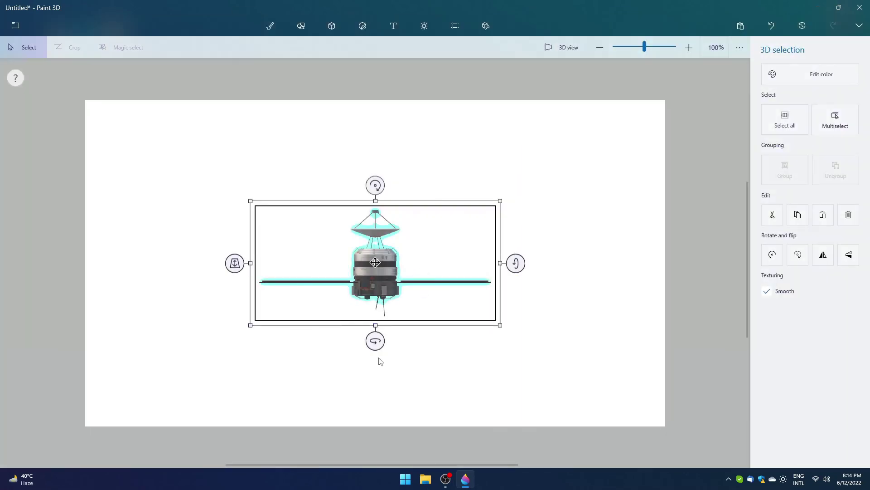
pyautogui.moveTo(375, 341); pyautogui.dragTo(453, 363)
pyautogui.moveTo(475, 260); pyautogui.dragTo(462, 298)
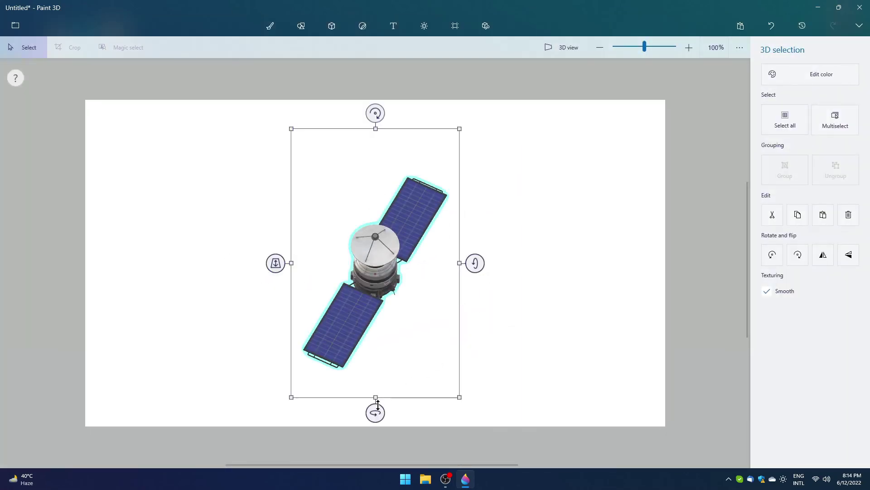